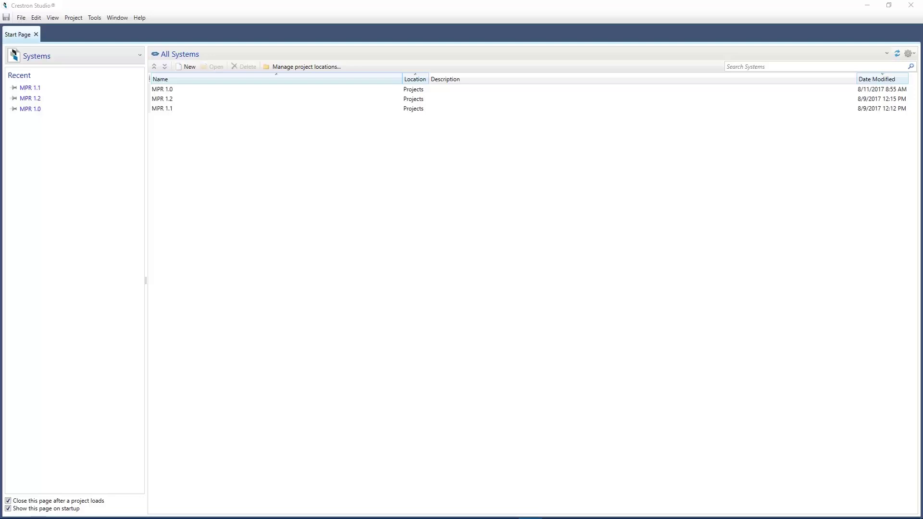
# - Create a new System project named "Crestron Studio" in the Projects location
pyautogui.click(19, 18)
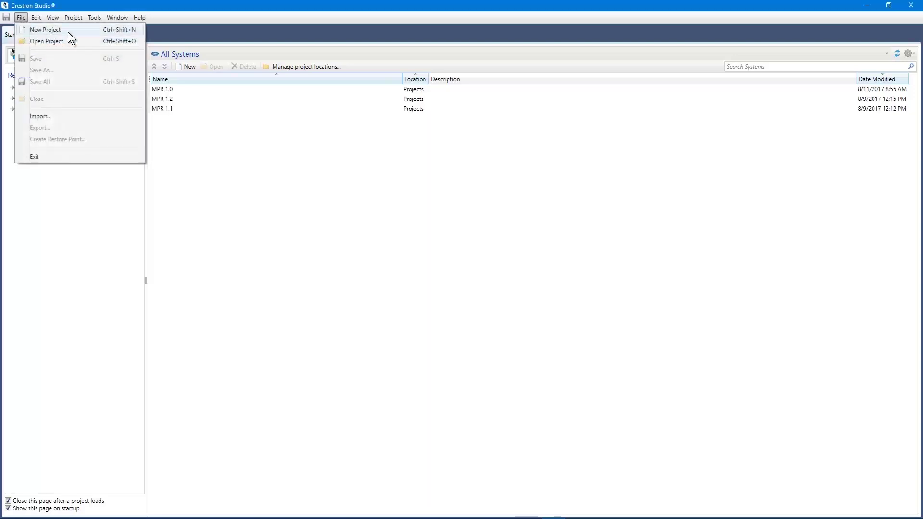
pyautogui.click(67, 31)
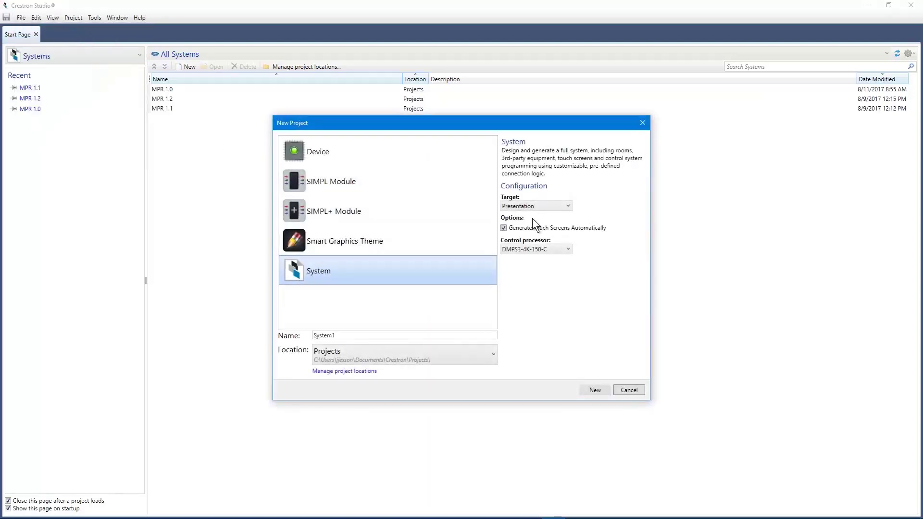
pyautogui.doubleClick(457, 335)
pyautogui.write('Crestron Studio')
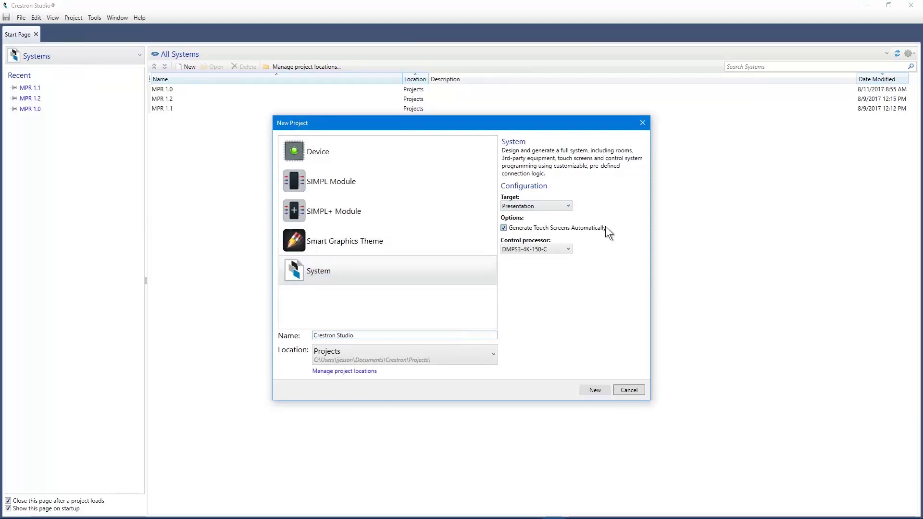
pyautogui.click(595, 390)
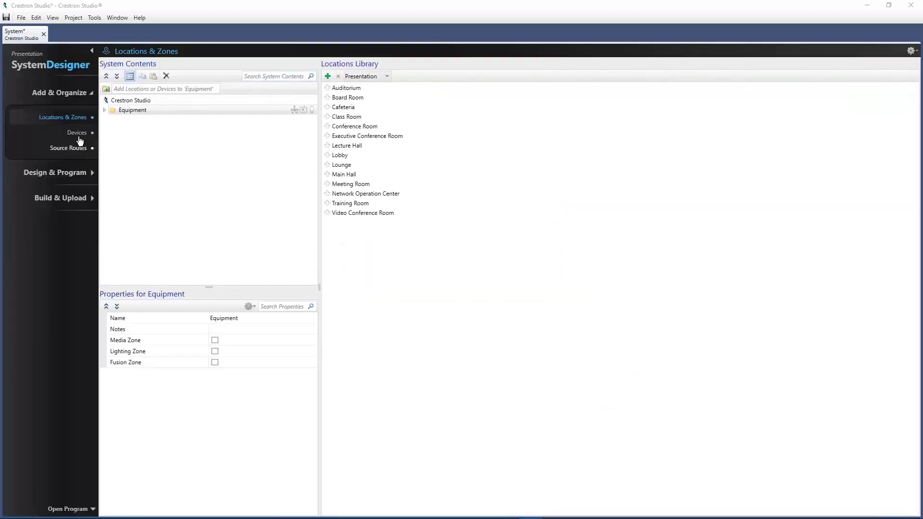
# - Add the AM-101 AirMedia presenter and the TSW-760 touch screen to the system's Equipment folder
pyautogui.click(79, 138)
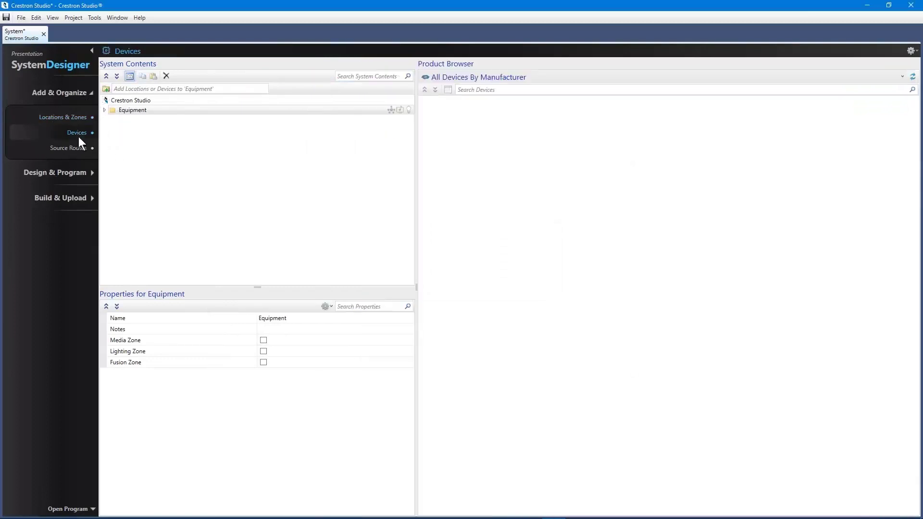
pyautogui.write('Air')
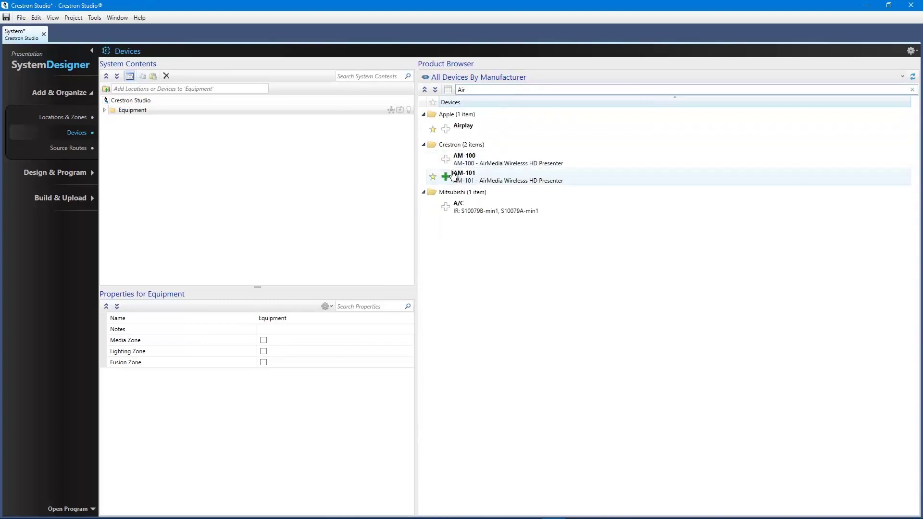
pyautogui.click(445, 177)
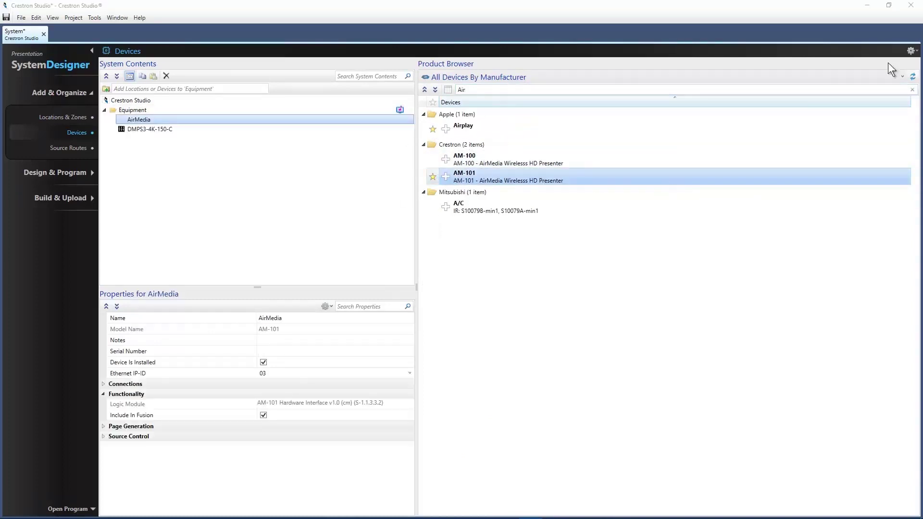
pyautogui.click(480, 87)
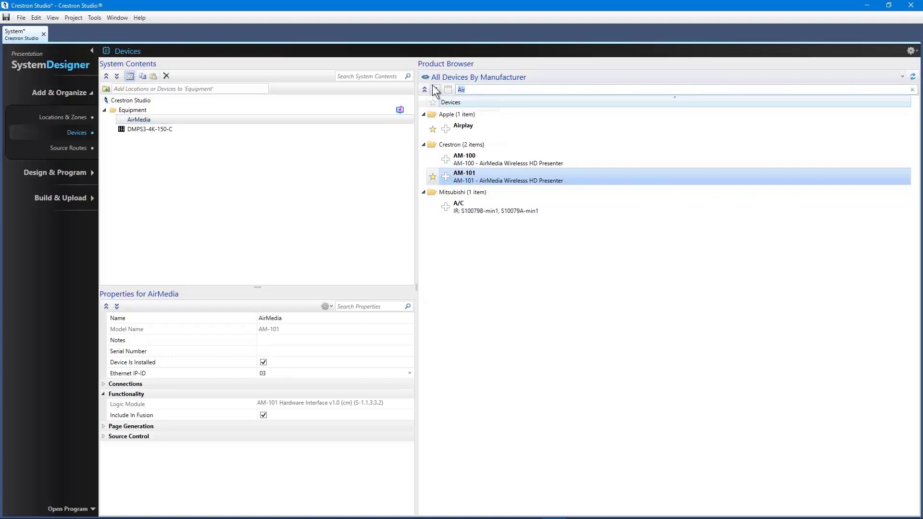
pyautogui.write('TSW')
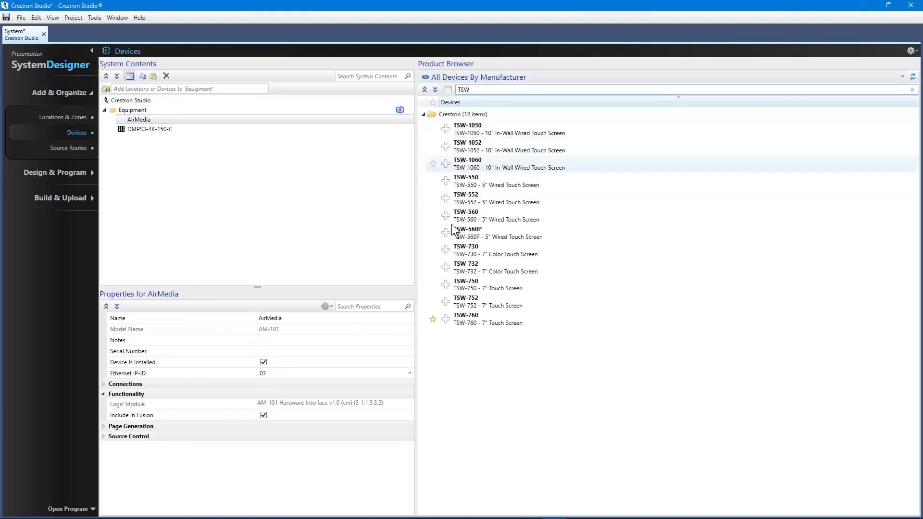
pyautogui.click(446, 320)
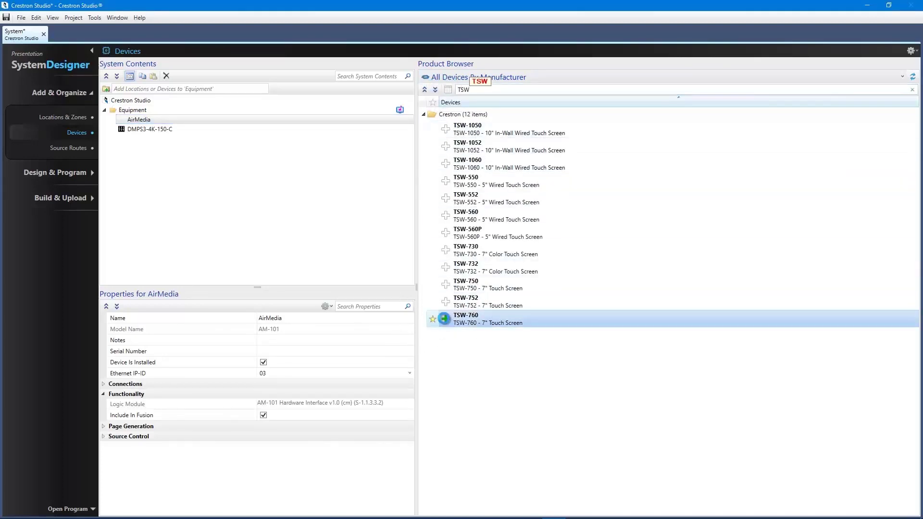
# - Add an Uncontrolled AV Source to the Equipment folder and rename it "Laptop"
pyautogui.click(607, 90)
pyautogui.doubleClick(607, 91)
pyautogui.write('Lapto')
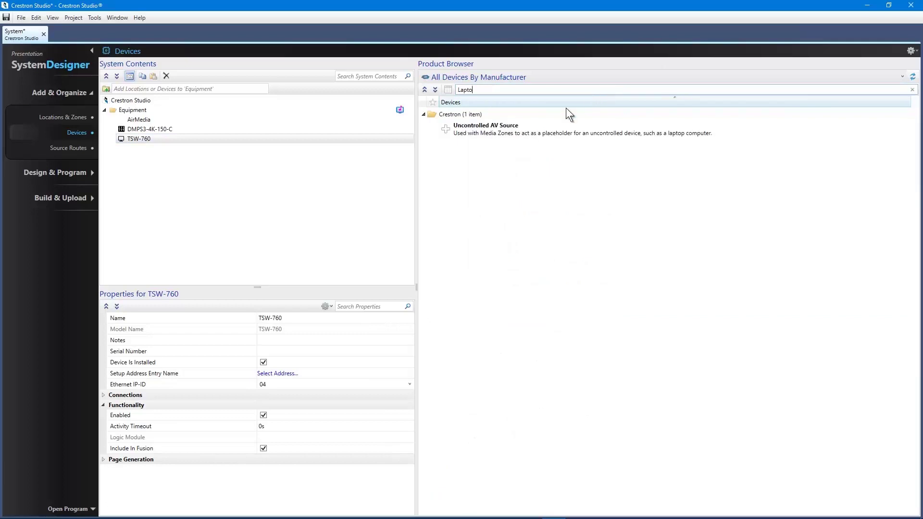
pyautogui.click(446, 130)
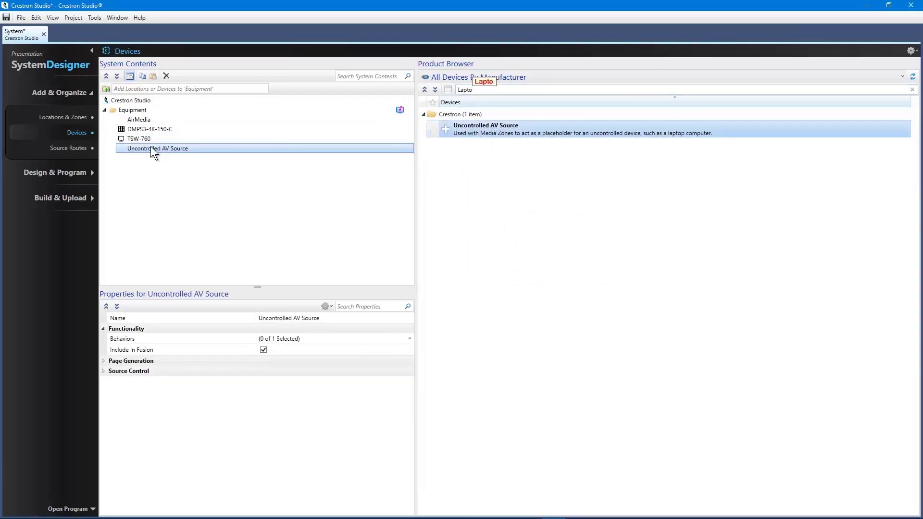
pyautogui.rightClick(151, 146)
pyautogui.click(195, 188)
pyautogui.write('Laptop')
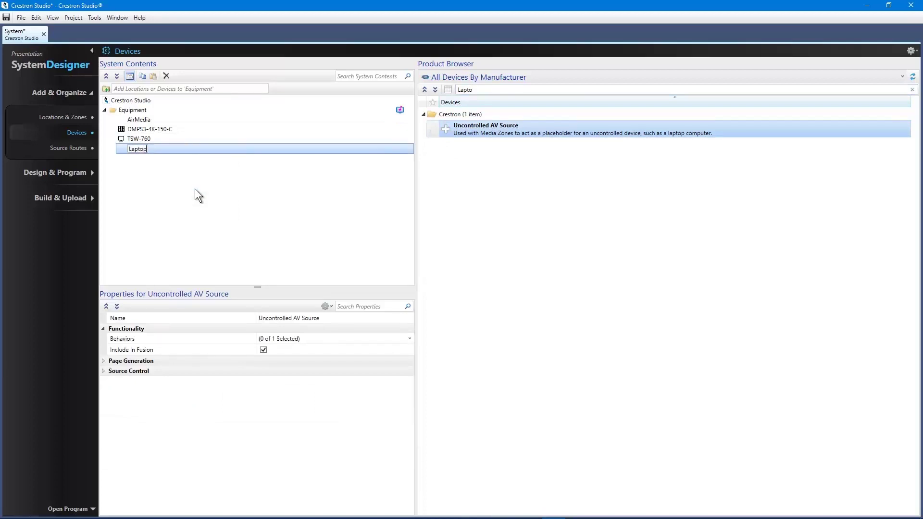
pyautogui.press('Return')
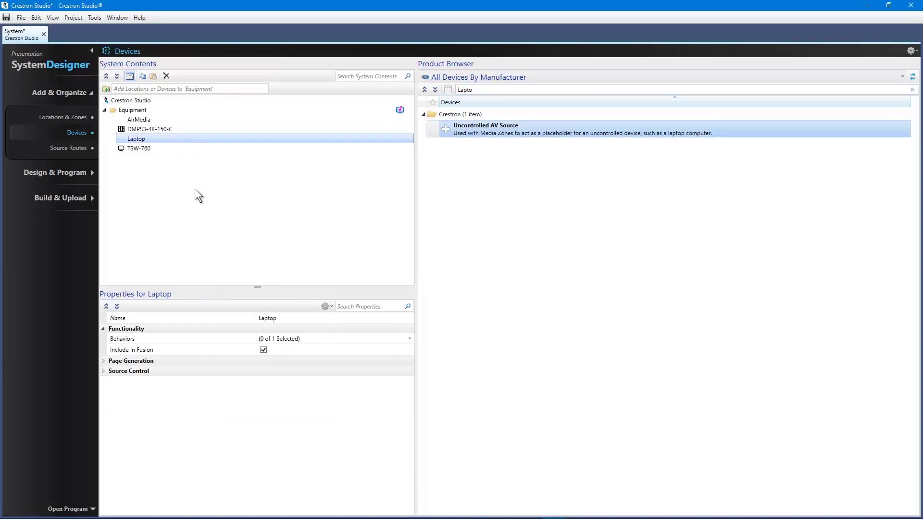
# - Generate the control pages for the TSW-760 touch screen, keeping the default selection of controlled devices
pyautogui.click(66, 173)
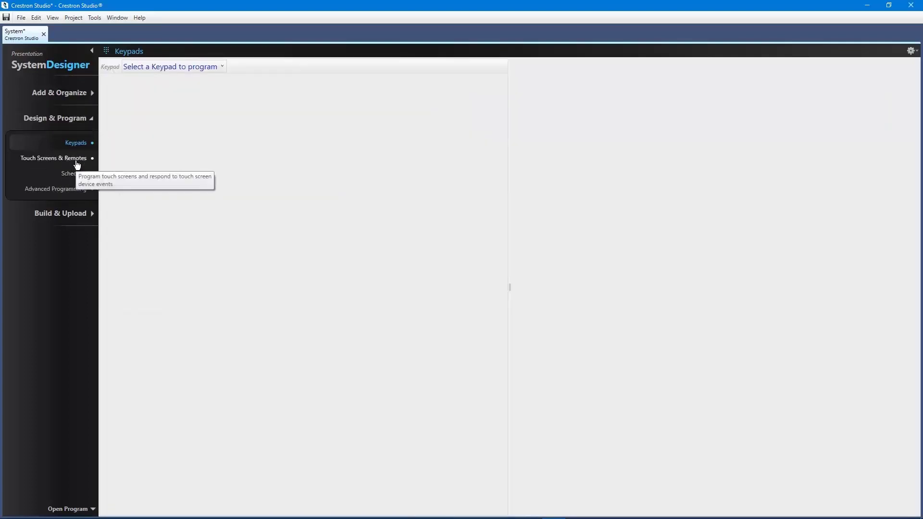
pyautogui.click(77, 164)
pyautogui.click(205, 66)
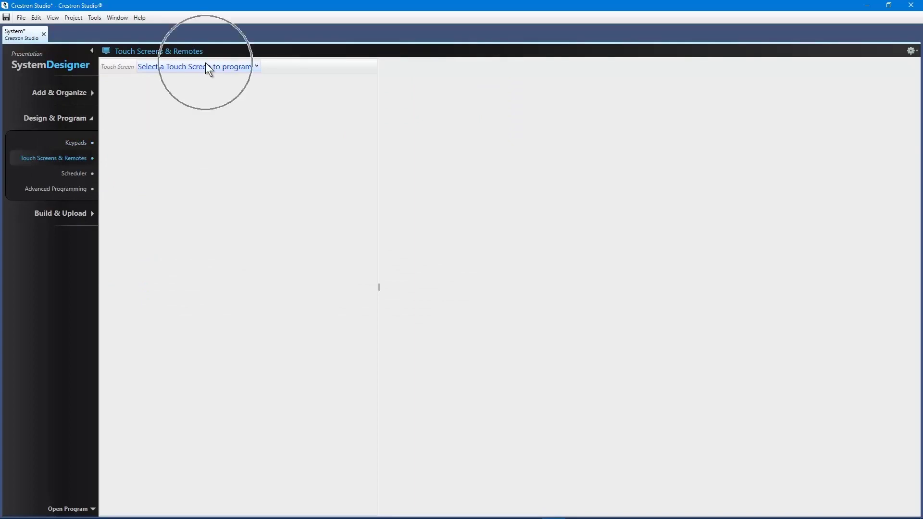
pyautogui.click(206, 91)
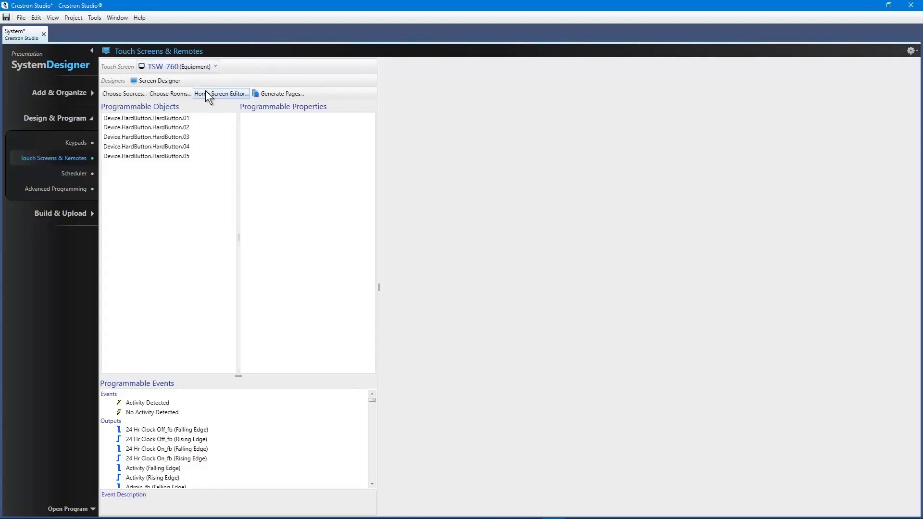
pyautogui.click(268, 94)
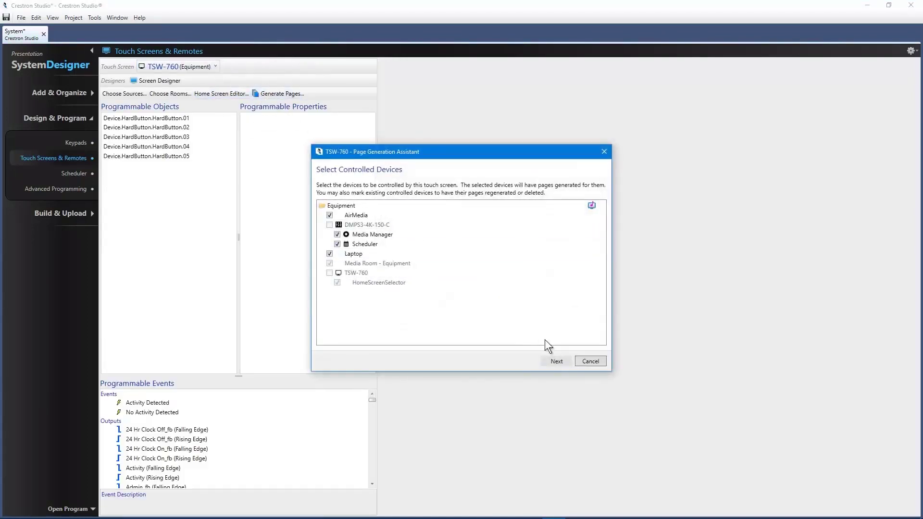
pyautogui.click(564, 361)
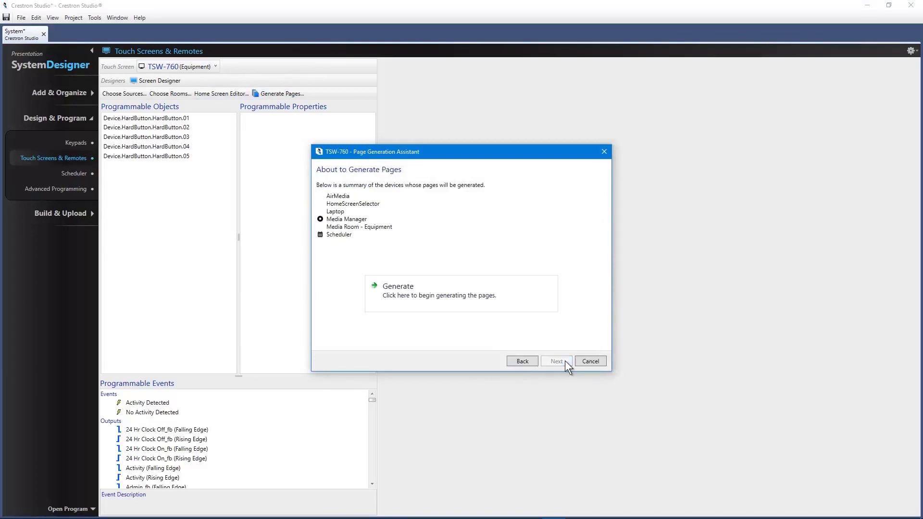
pyautogui.click(458, 298)
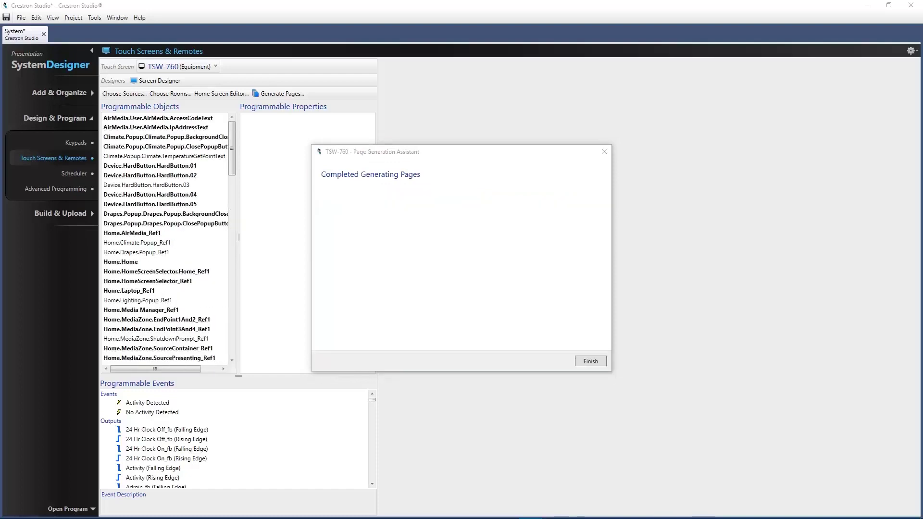
pyautogui.click(588, 364)
# - Open the TSW-760 project in Screen Designer and display its Laptop subpage
pyautogui.click(148, 80)
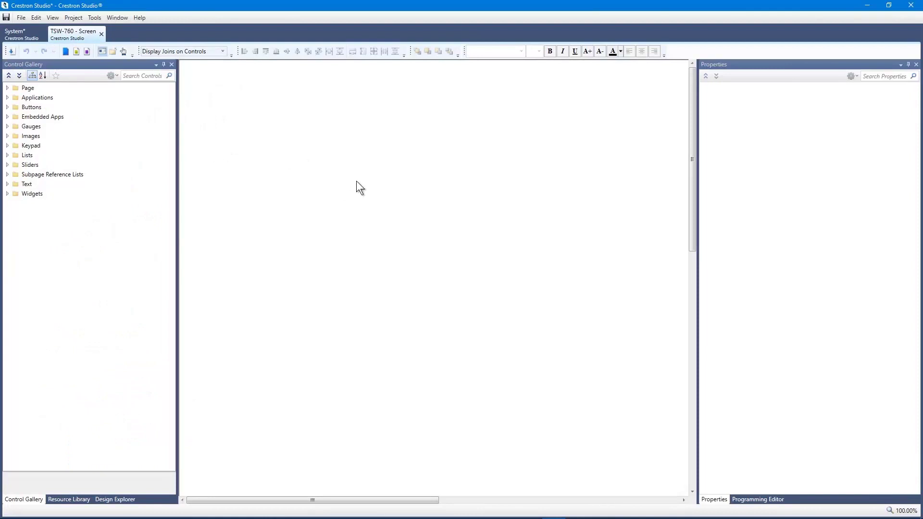
pyautogui.click(25, 34)
pyautogui.click(76, 36)
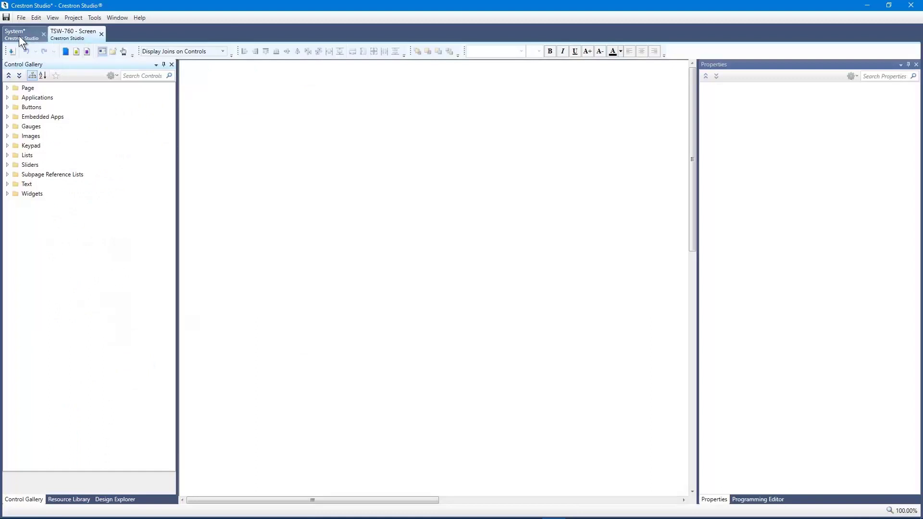
pyautogui.click(19, 35)
pyautogui.click(71, 35)
pyautogui.click(116, 499)
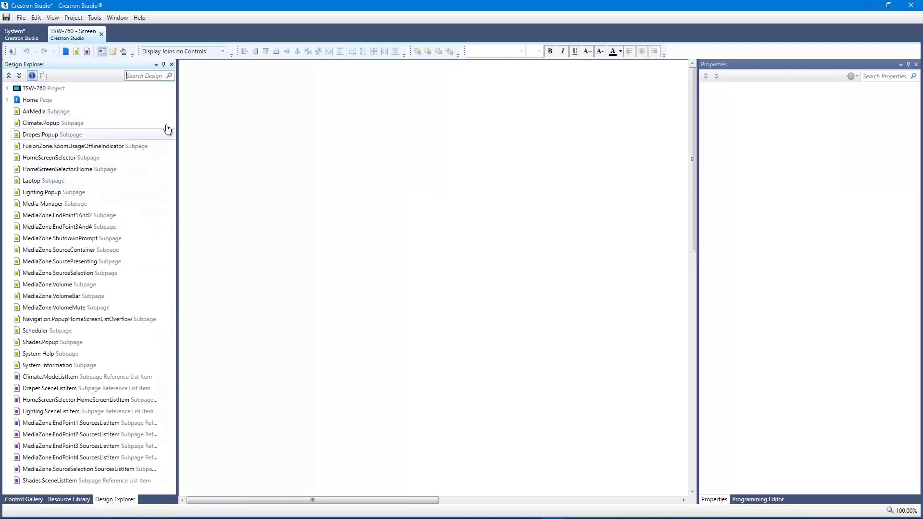
pyautogui.moveTo(168, 114)
pyautogui.click(170, 181)
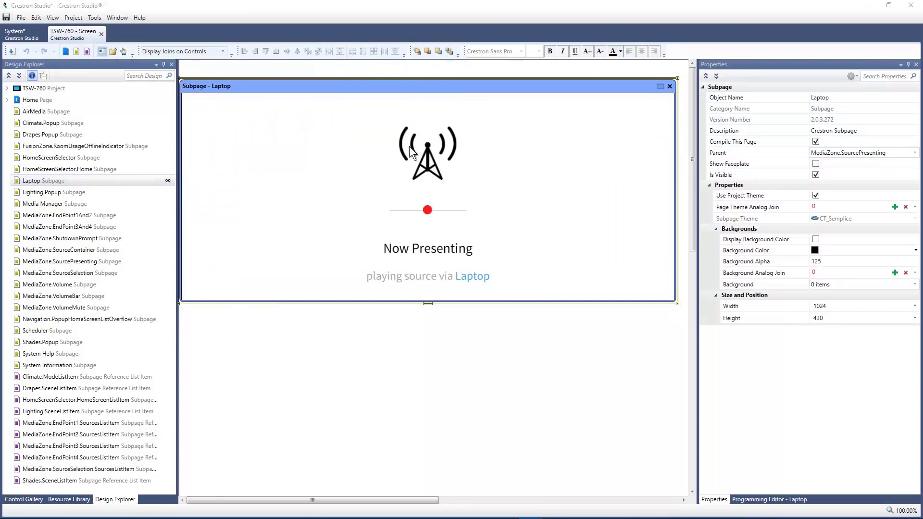
# - Examine the Laptop subpage's antenna icon, red indicator, "Now Presenting" text and source caption by selecting each one
pyautogui.click(426, 158)
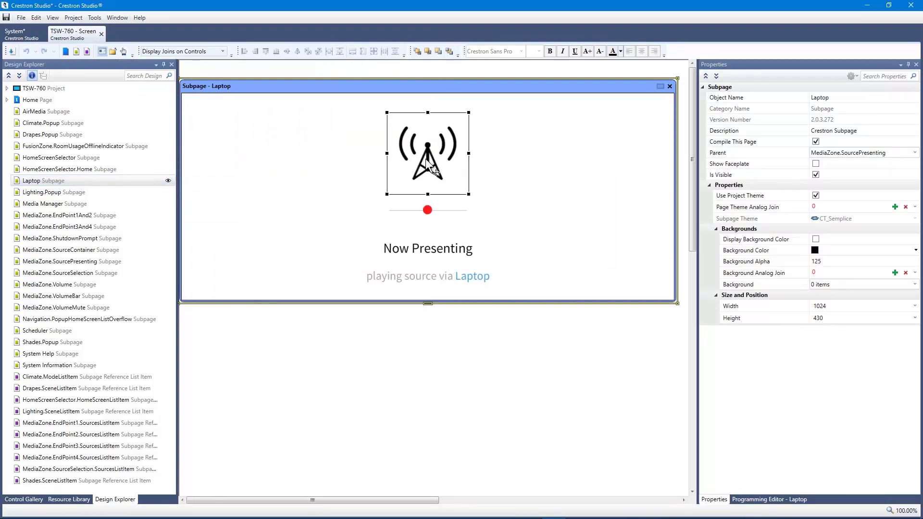
pyautogui.click(425, 208)
pyautogui.click(434, 248)
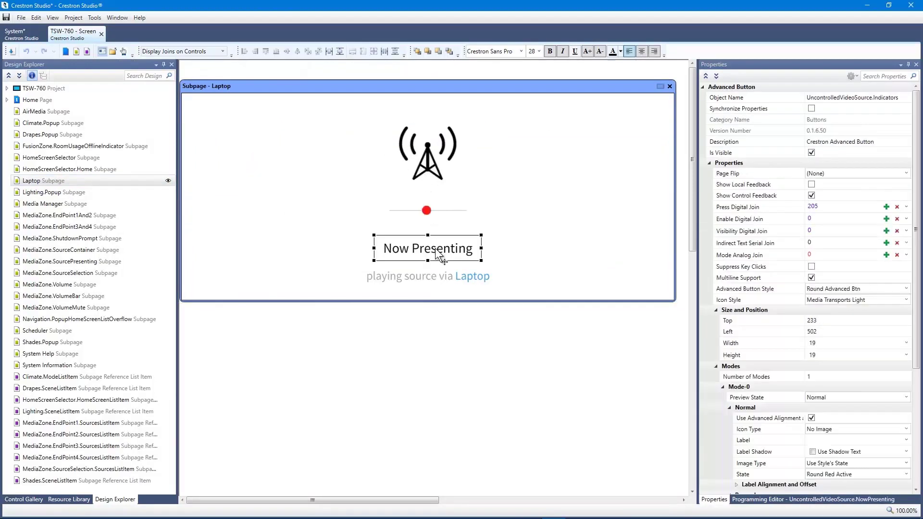
pyautogui.click(431, 277)
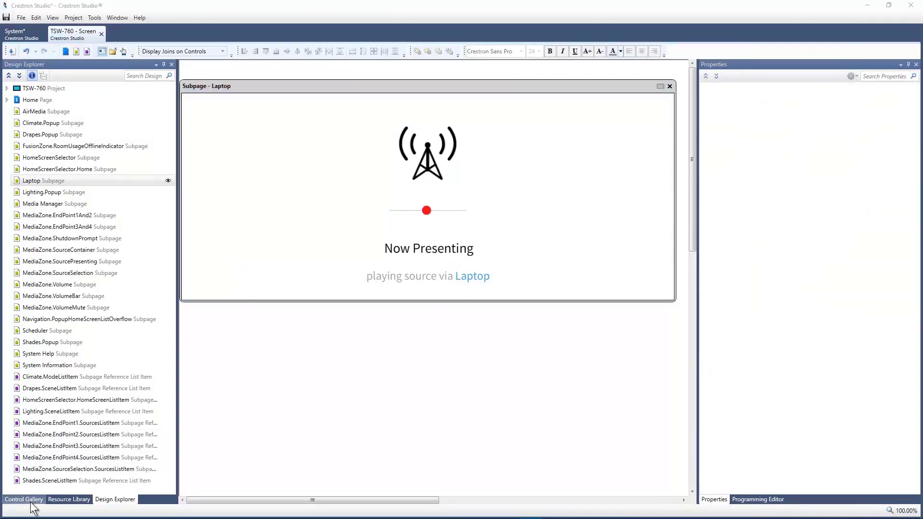
# - Browse the expanded Control Gallery and the Resource Library images, and return to the Design Explorer
pyautogui.click(30, 502)
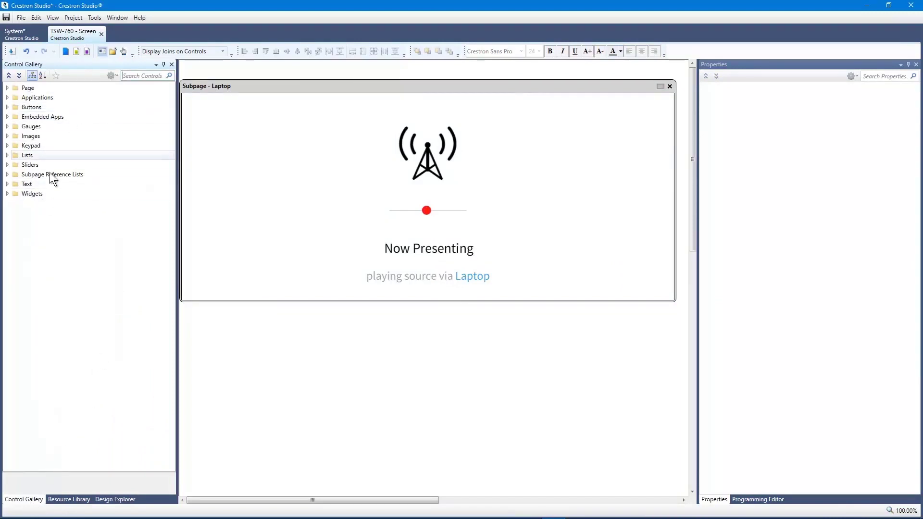
pyautogui.click(18, 75)
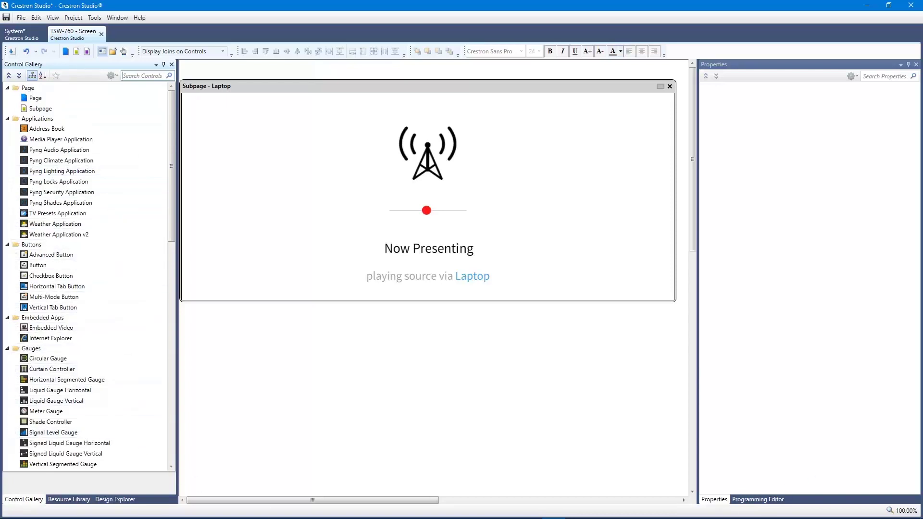
pyautogui.click(81, 499)
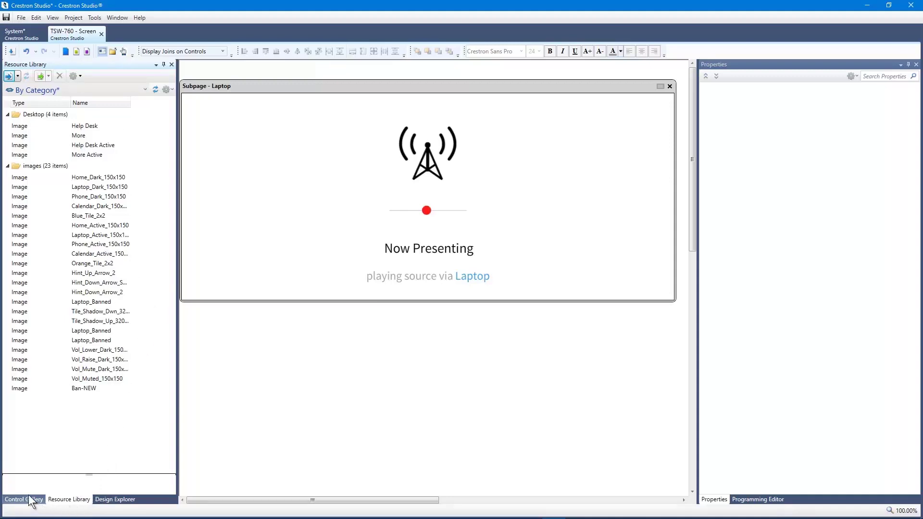
pyautogui.click(122, 498)
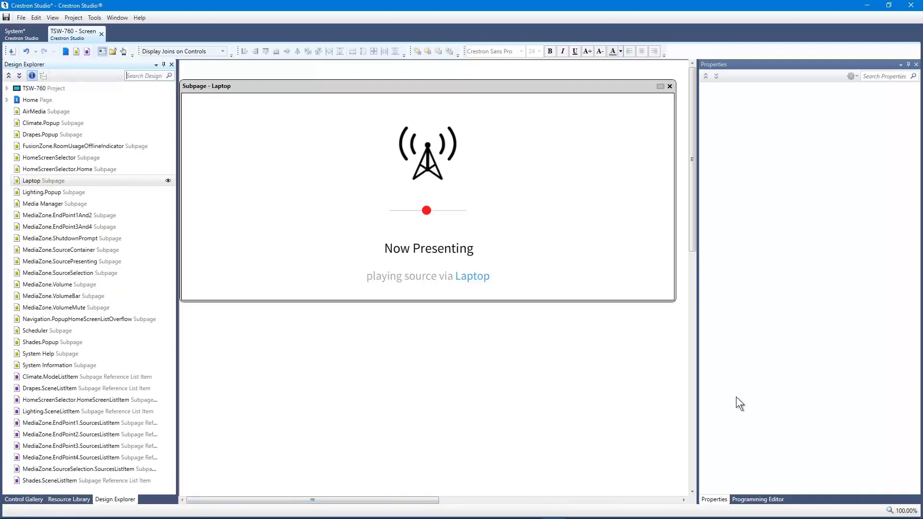
# - Inspect the properties of the Laptop subpage's antenna button and background, and select the "Now Presenting" text
pyautogui.click(837, 323)
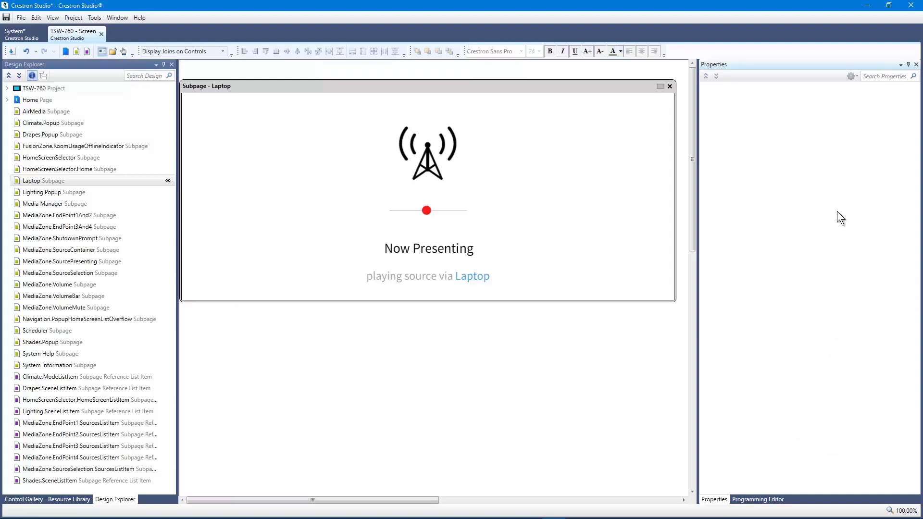
pyautogui.click(723, 64)
pyautogui.click(431, 157)
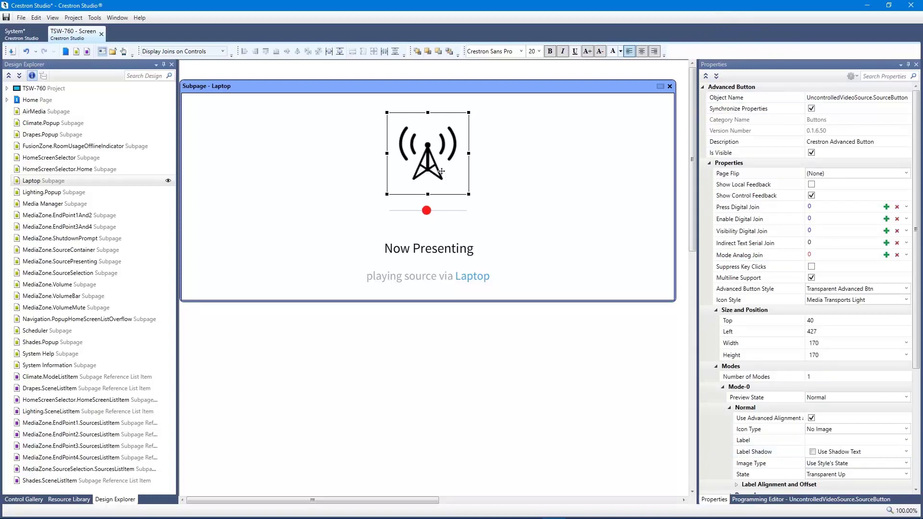
pyautogui.click(528, 192)
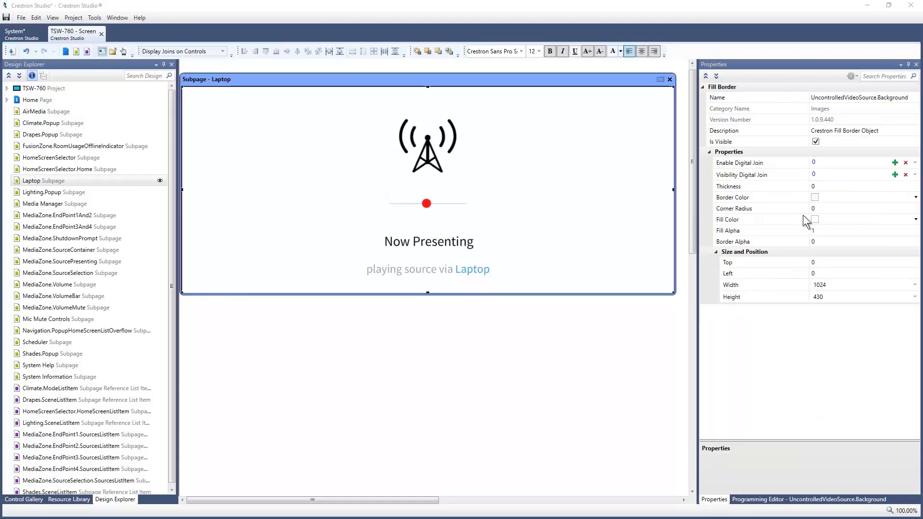
pyautogui.click(430, 243)
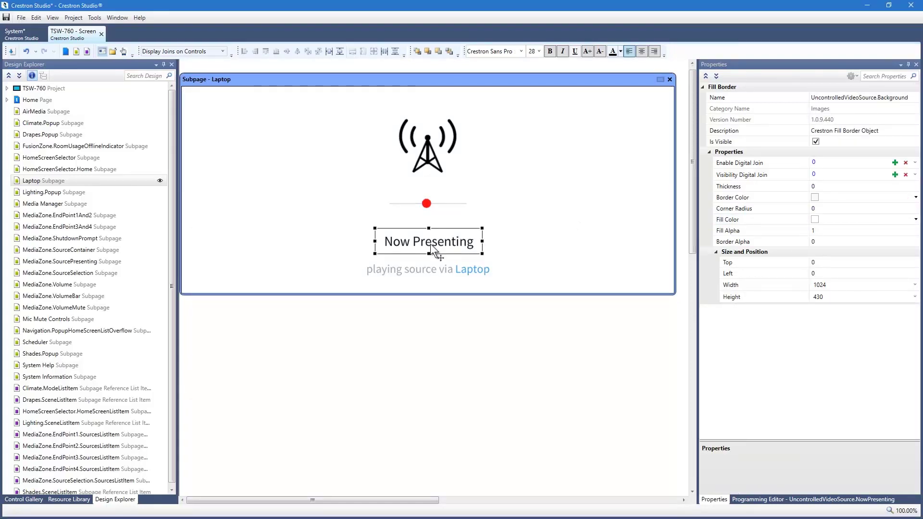
# - Examine the press programming and feedback expression of the "Now Presenting" text's Visibility Digital Join
pyautogui.click(799, 500)
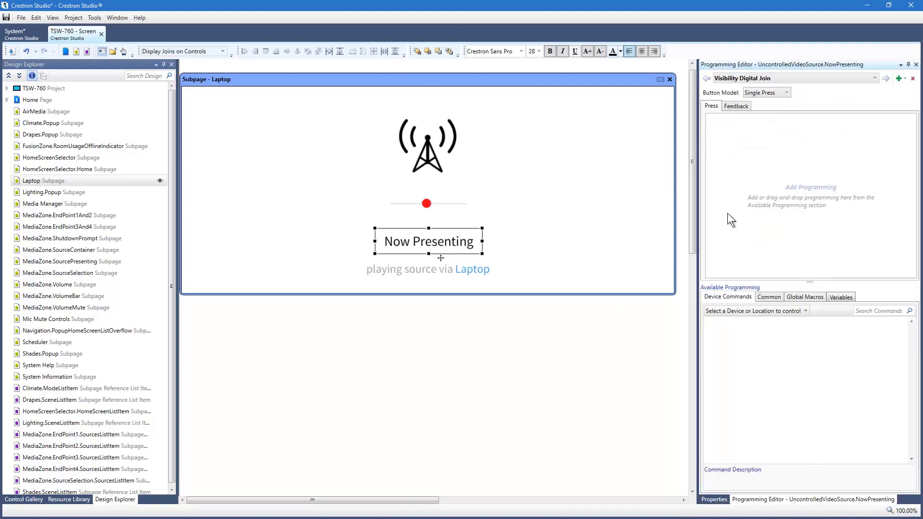
pyautogui.click(739, 107)
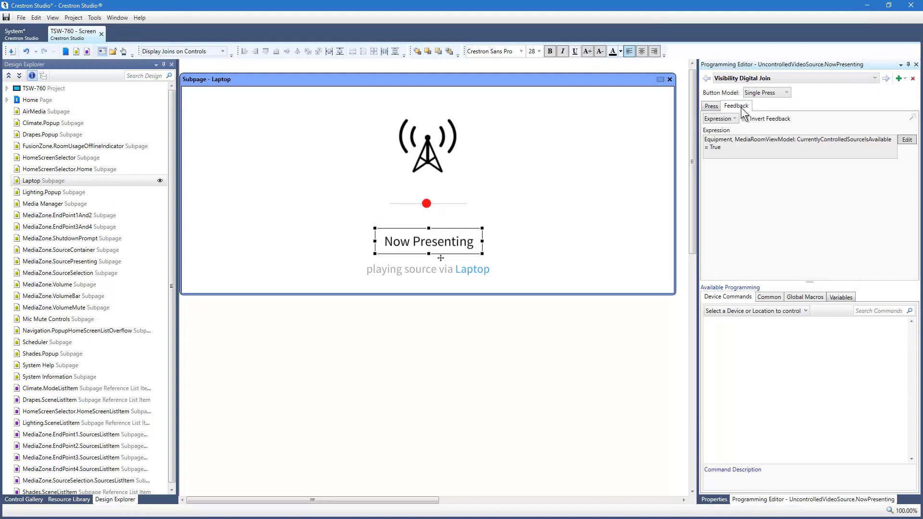
pyautogui.click(712, 105)
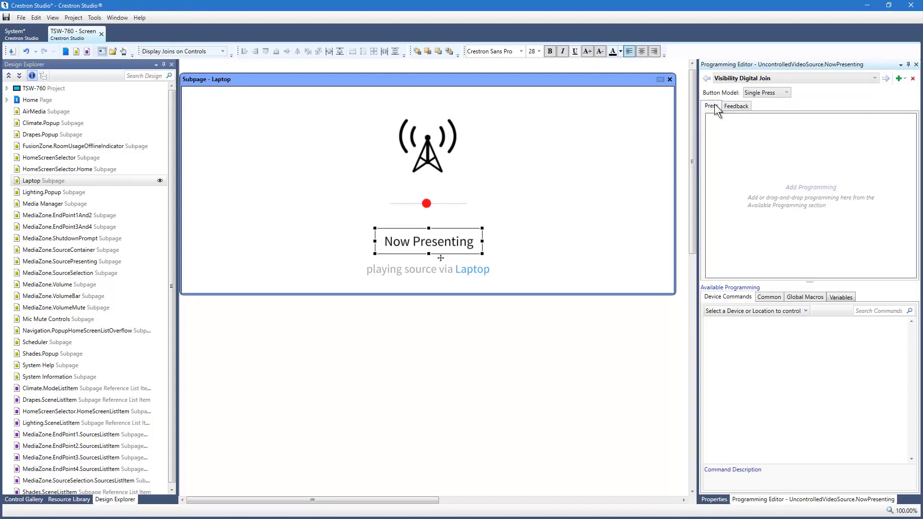
pyautogui.click(838, 77)
pyautogui.click(837, 77)
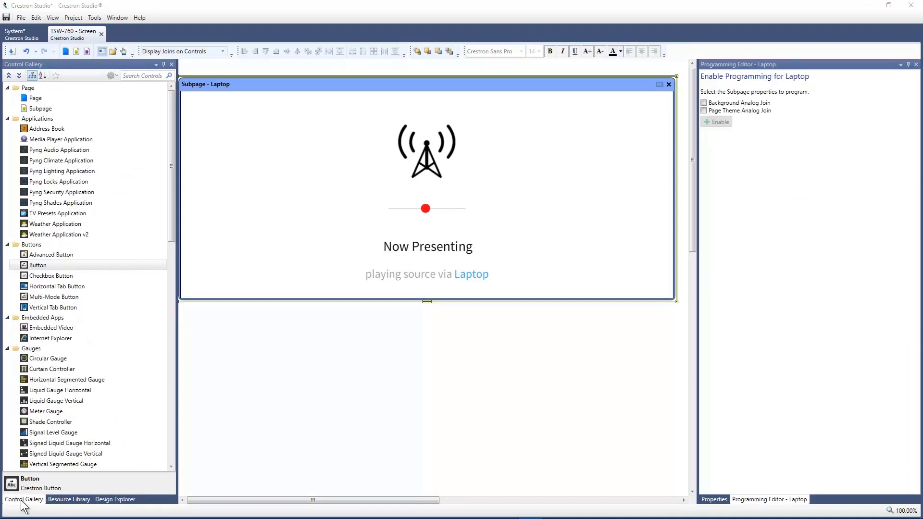
# - Add a standard Button control to the Laptop subpage, beside the antenna icon at about Top 180, Left 693
pyautogui.click(111, 265)
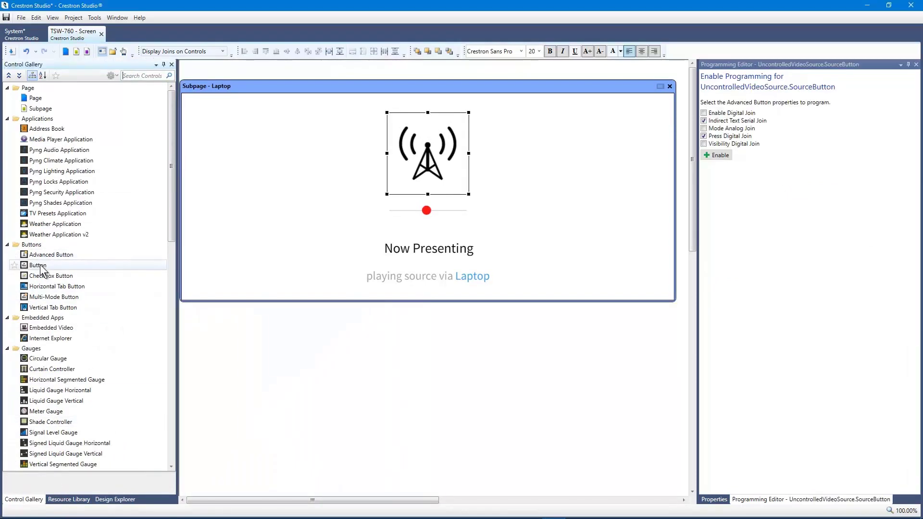
pyautogui.moveTo(69, 267); pyautogui.dragTo(558, 191)
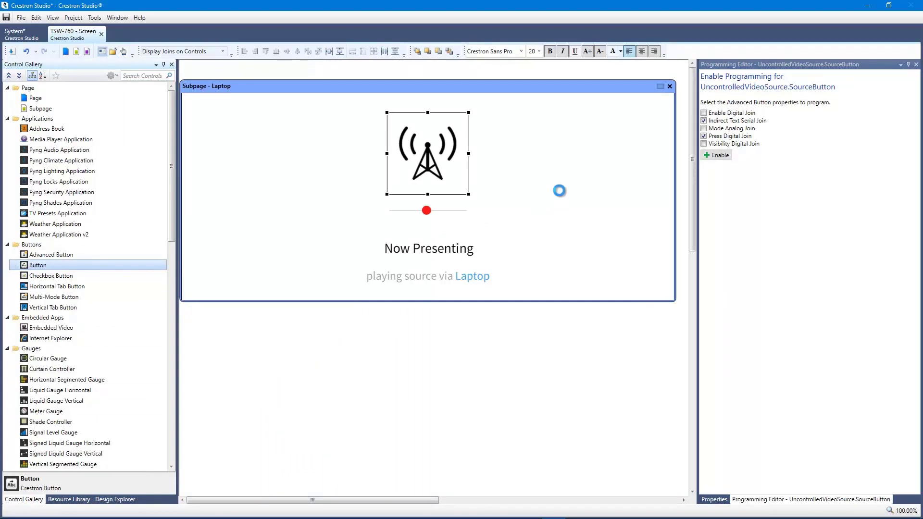
pyautogui.moveTo(586, 201); pyautogui.dragTo(569, 194)
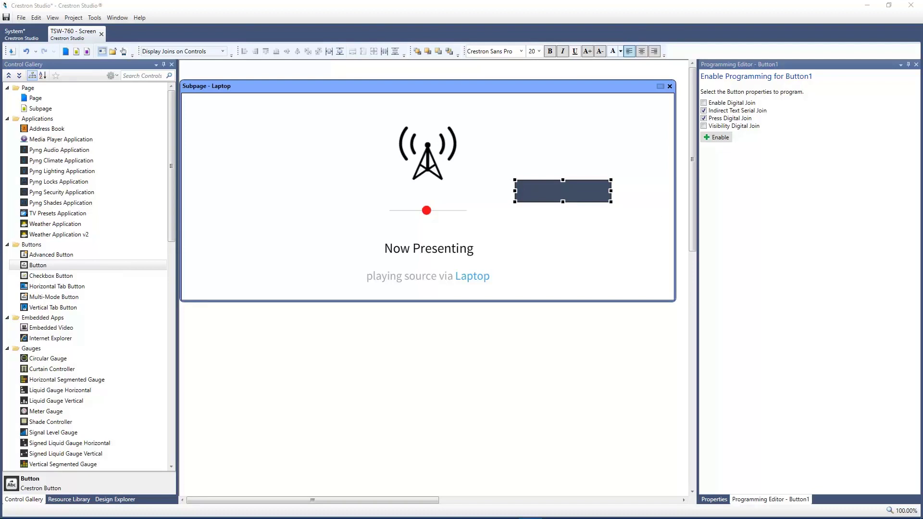
# - Assign the next available joins to the new button, Press Digital Join 7 and Visibility Digital Join 8
pyautogui.click(714, 500)
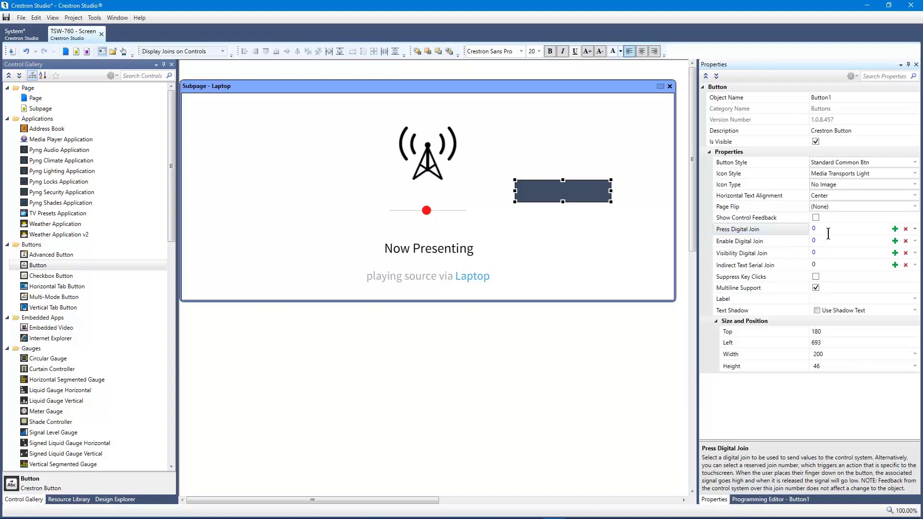
pyautogui.click(895, 230)
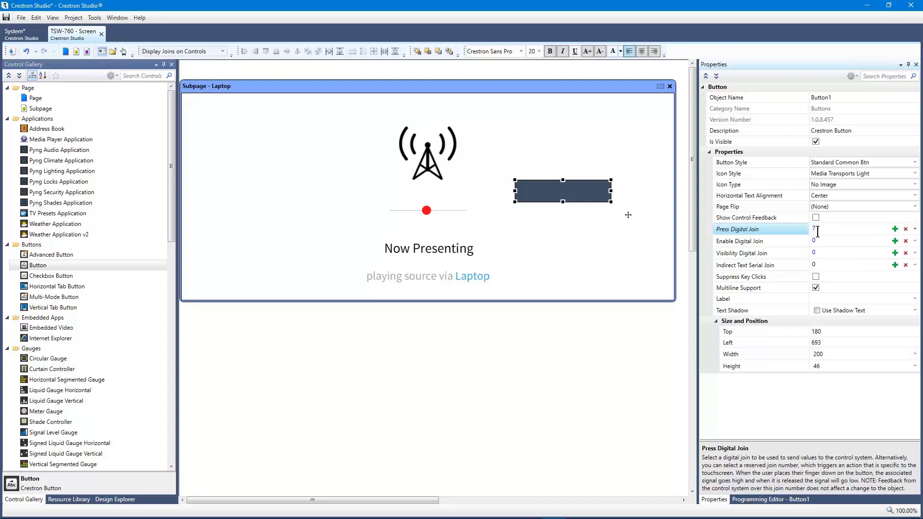
pyautogui.click(837, 229)
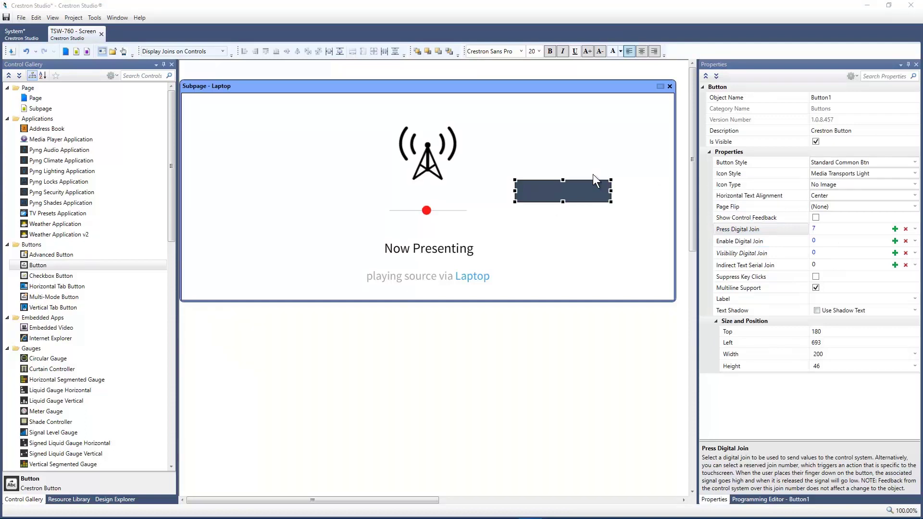
pyautogui.click(742, 254)
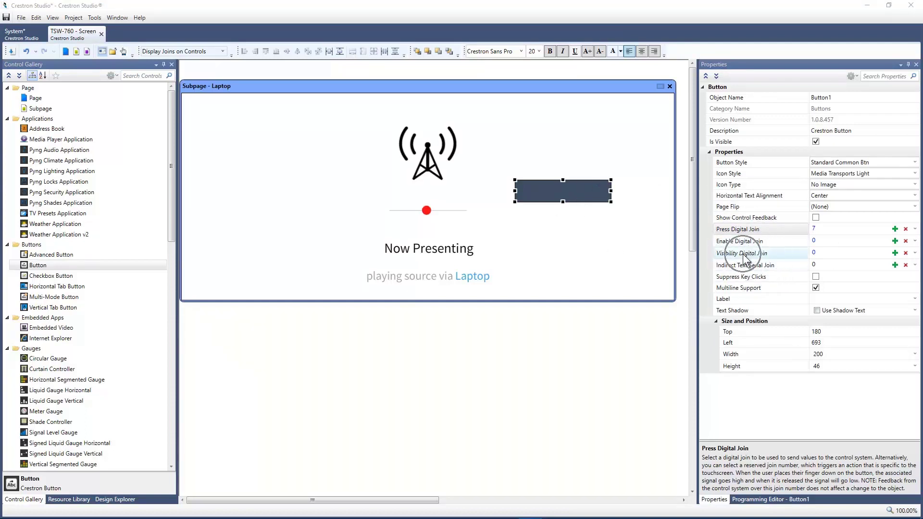
pyautogui.press('ctrl')
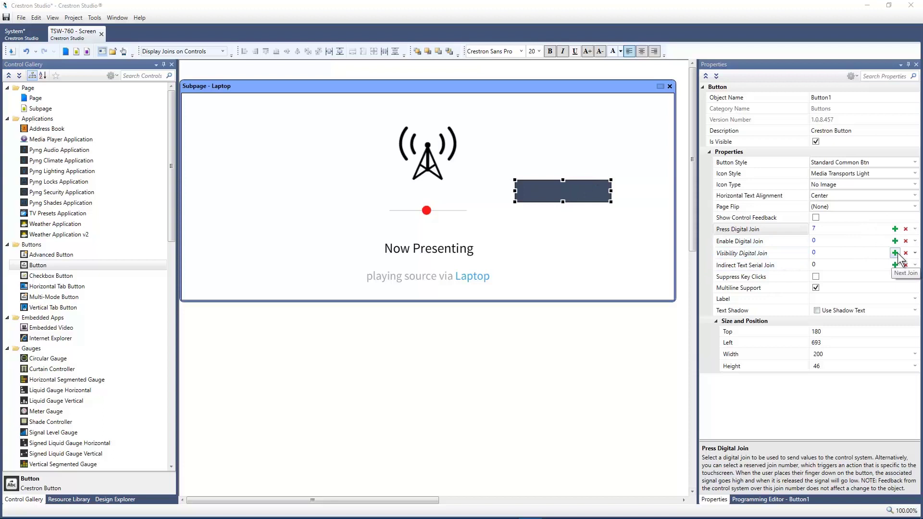
pyautogui.click(895, 253)
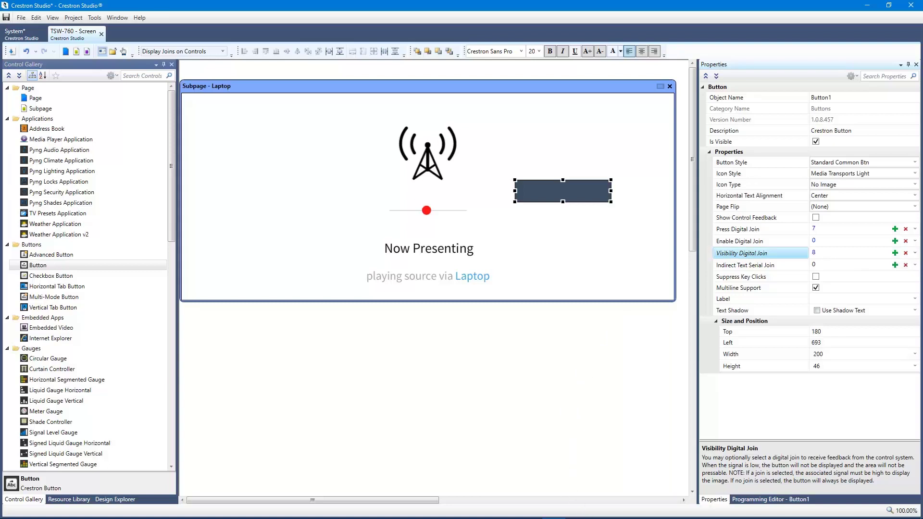
# - View the new button's programming for its Visibility Digital Join and return to its Press Digital Join
pyautogui.click(774, 496)
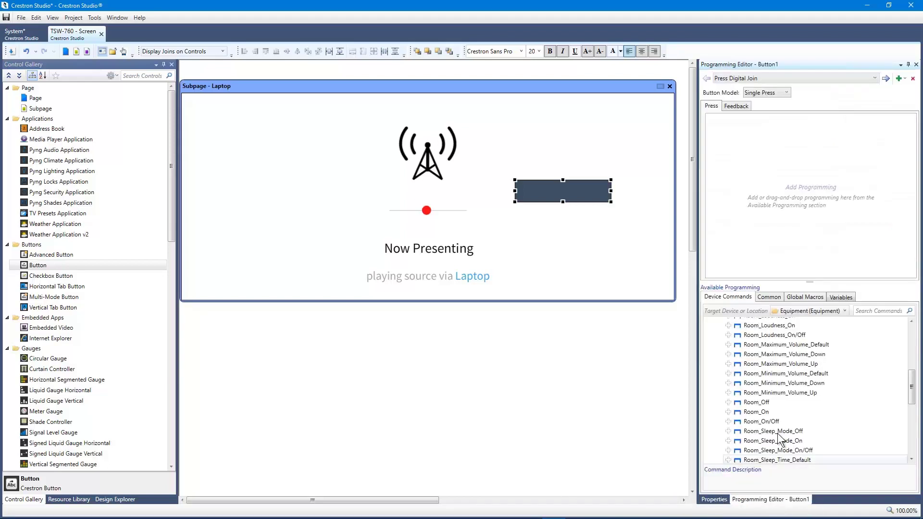
pyautogui.click(791, 78)
pyautogui.click(792, 97)
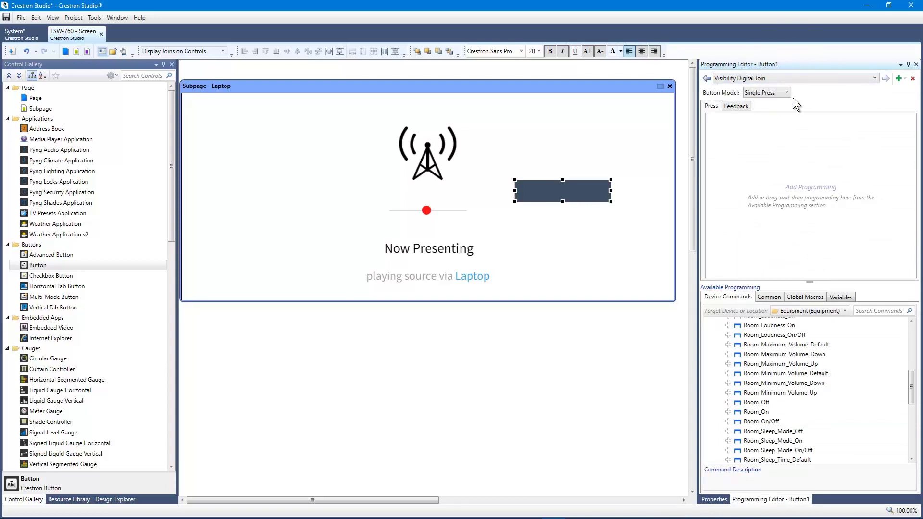
pyautogui.click(800, 77)
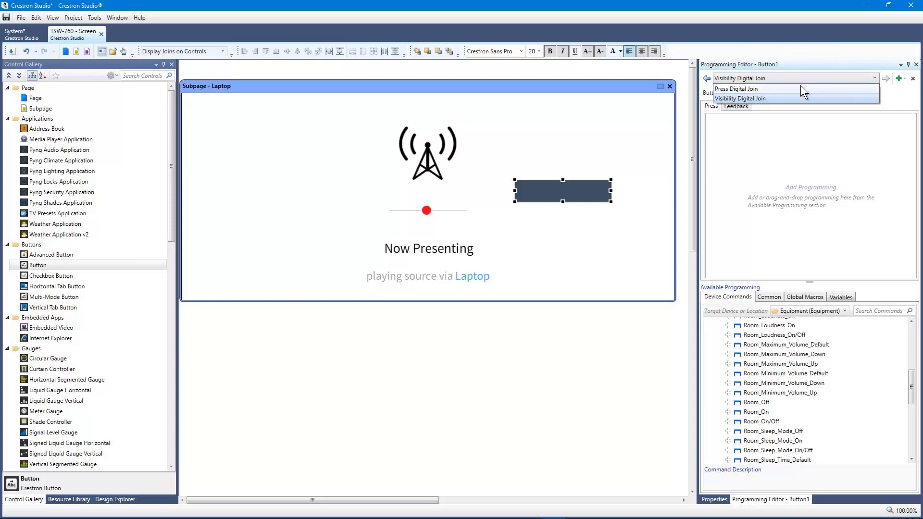
pyautogui.click(800, 86)
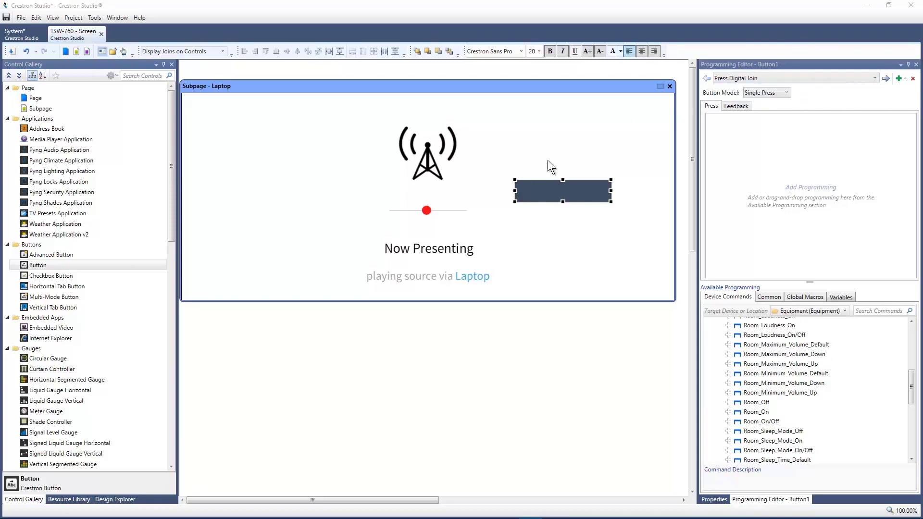
# - Program the button's Press Digital Join with the POWER_ON command of the Sharp-TV
pyautogui.click(824, 310)
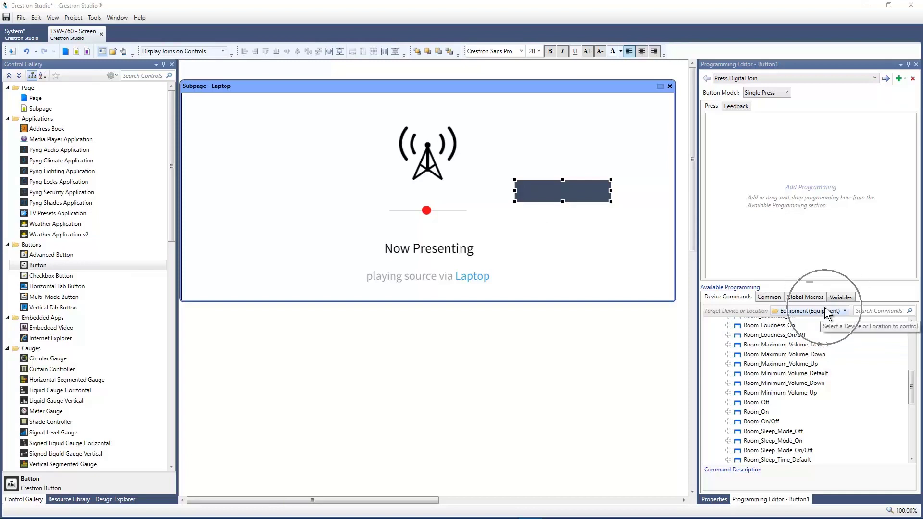
pyautogui.click(781, 379)
pyautogui.scroll(-3, 778, 387)
pyautogui.scroll(-4, 778, 387)
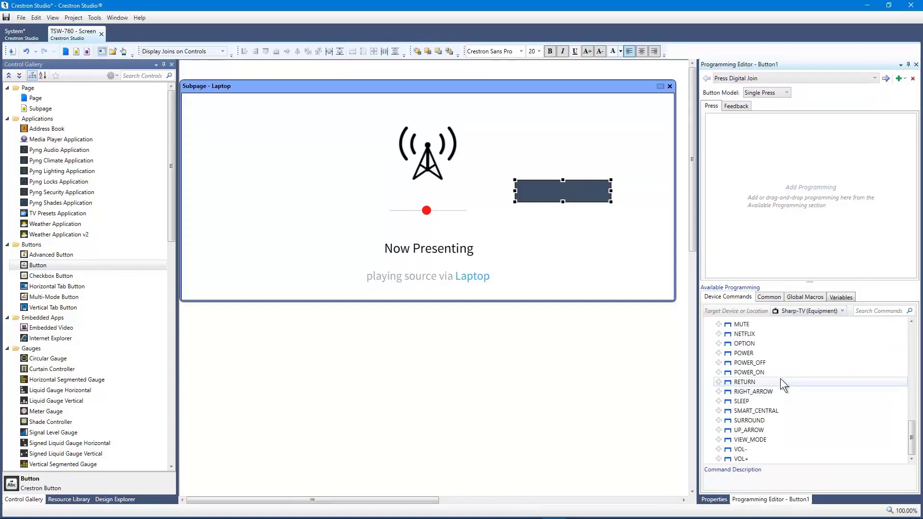
pyautogui.click(719, 373)
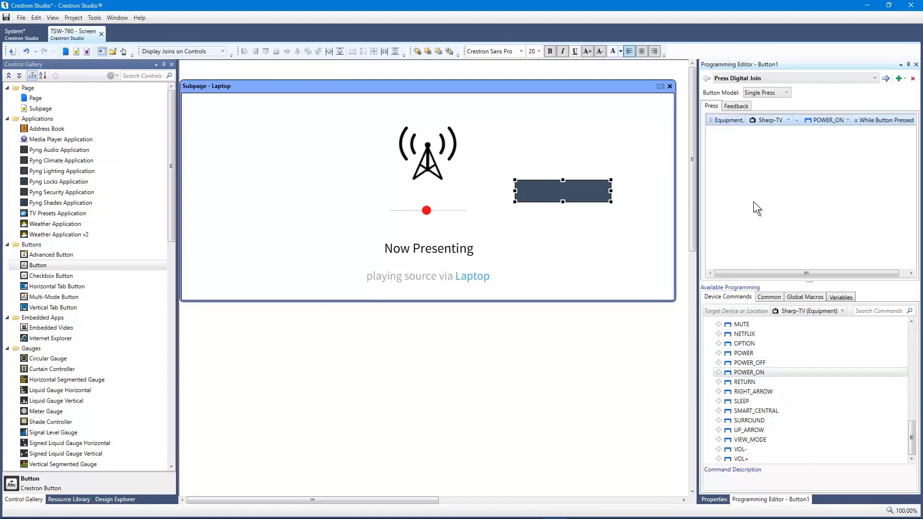
# - Add an Image Object to the Laptop subpage in the empty area beside the red indicator
pyautogui.scroll(-4, 111, 261)
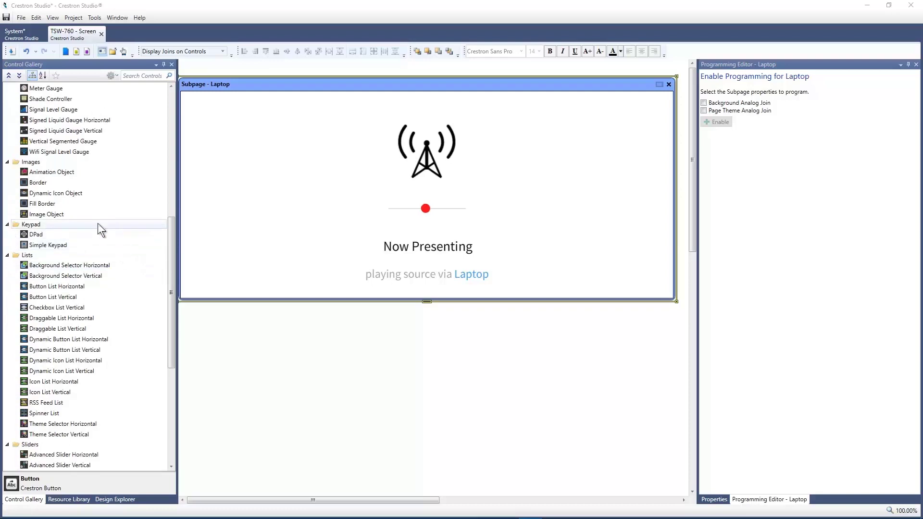
pyautogui.click(59, 216)
pyautogui.moveTo(95, 226); pyautogui.dragTo(538, 204)
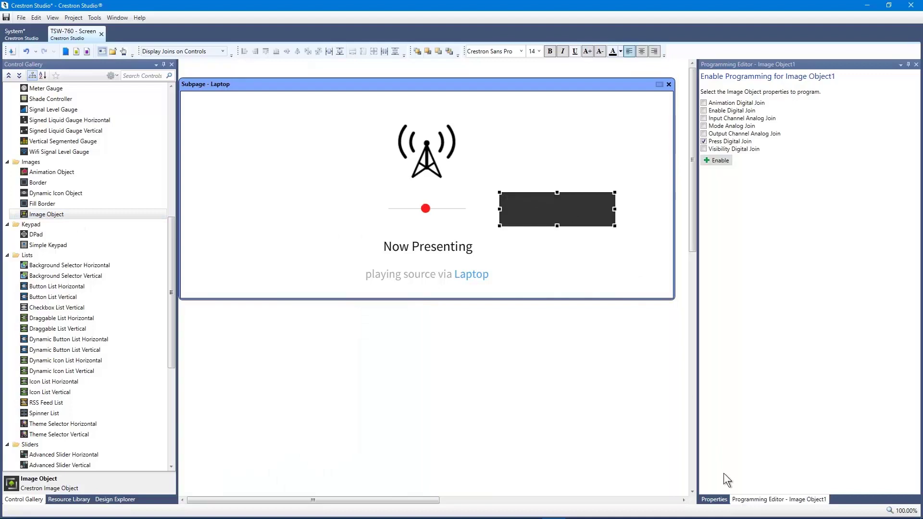
# - Set the image object's width and height to 200 and move it to about Top 112, Left 719
pyautogui.click(715, 500)
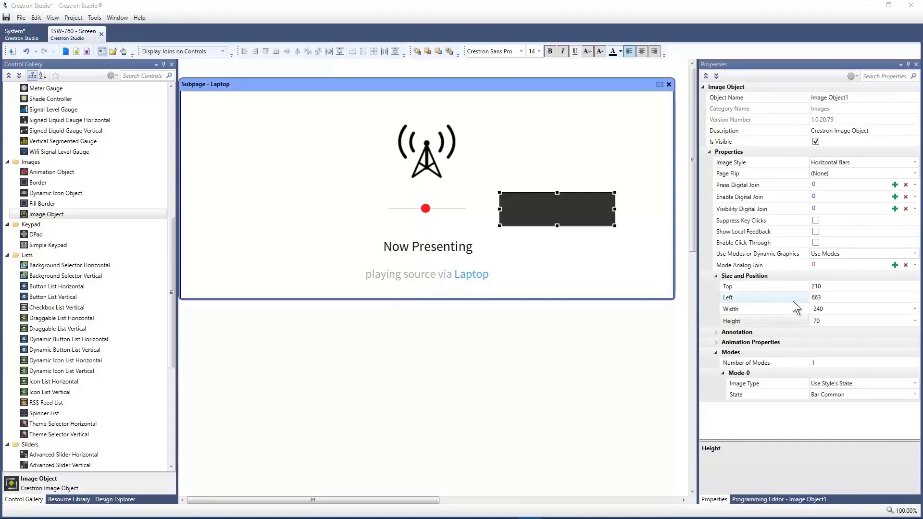
pyautogui.click(827, 310)
pyautogui.write('200')
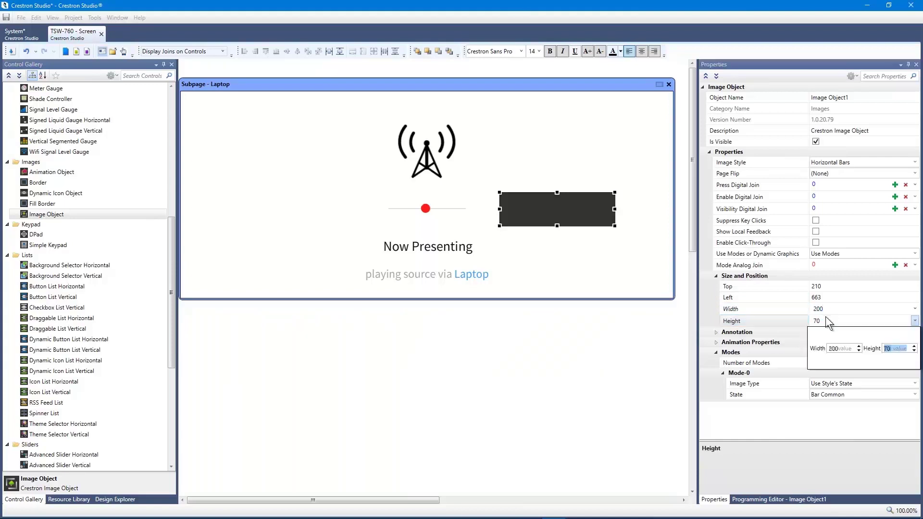
pyautogui.click(824, 319)
pyautogui.write('200')
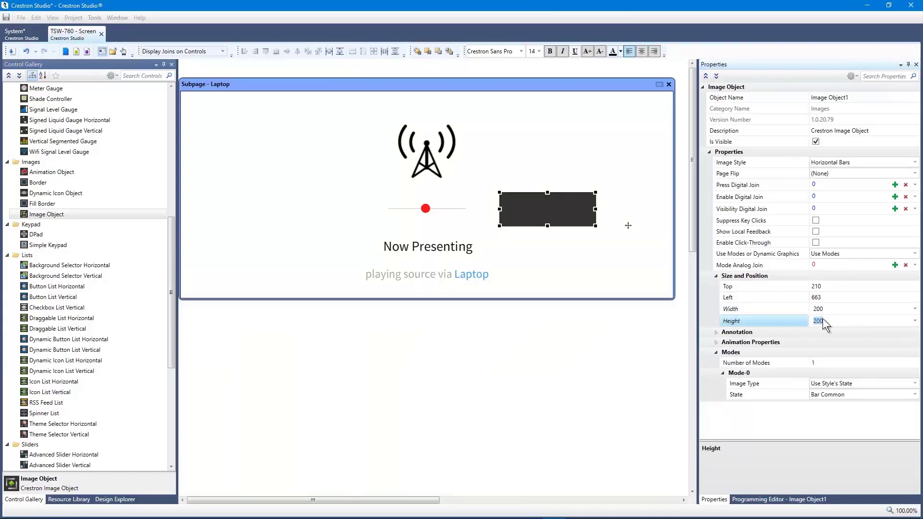
pyautogui.press('Return')
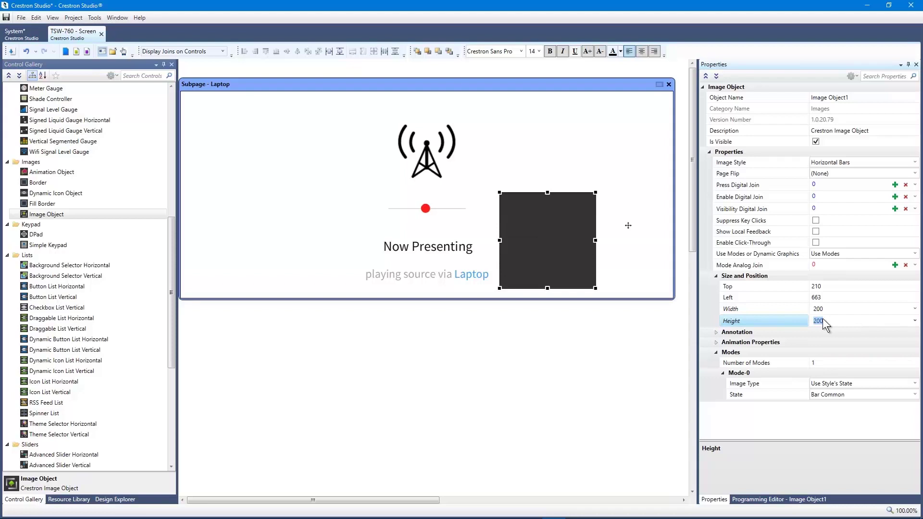
pyautogui.moveTo(564, 242); pyautogui.dragTo(590, 195)
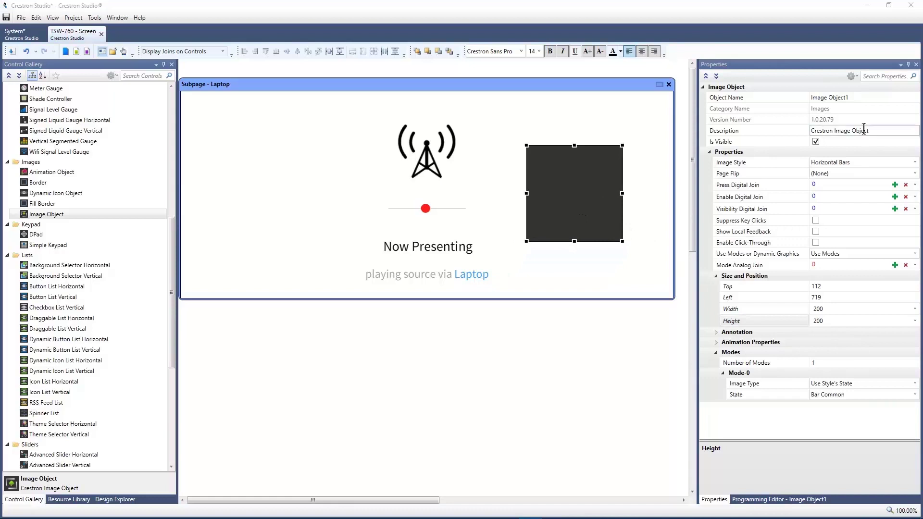
# - Change the image object's Image Style to Transparent Btn
pyautogui.click(742, 167)
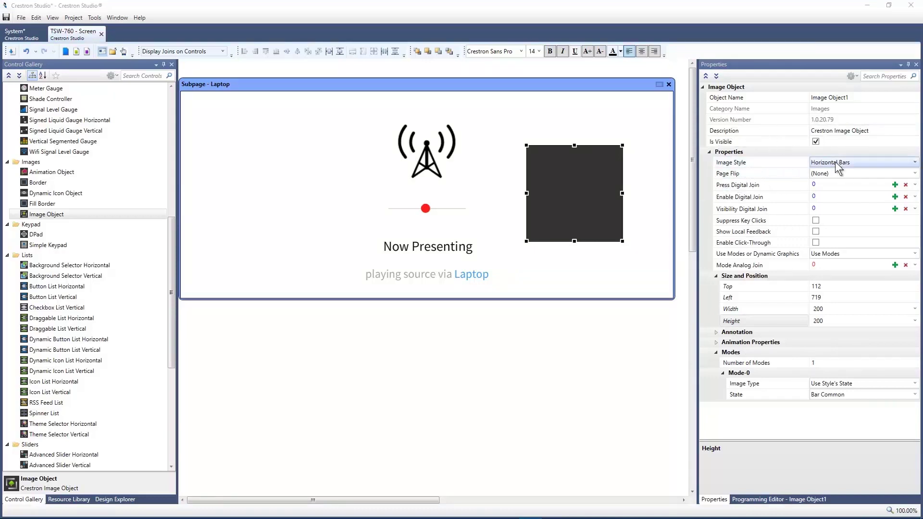
pyautogui.click(893, 165)
pyautogui.click(895, 166)
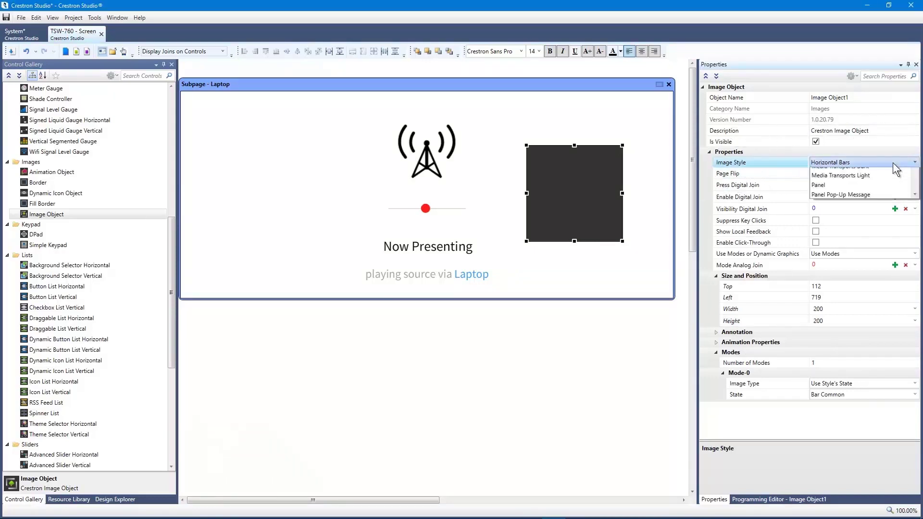
pyautogui.moveTo(916, 230); pyautogui.dragTo(915, 292)
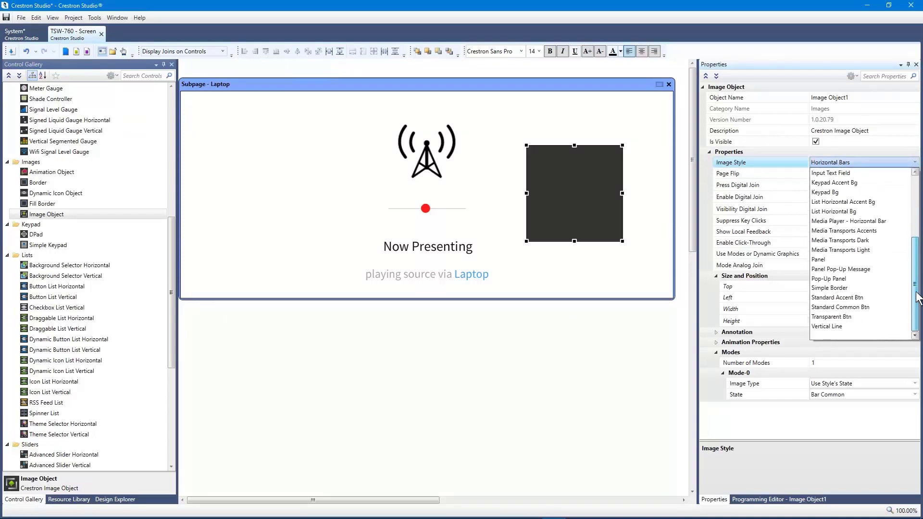
pyautogui.click(845, 319)
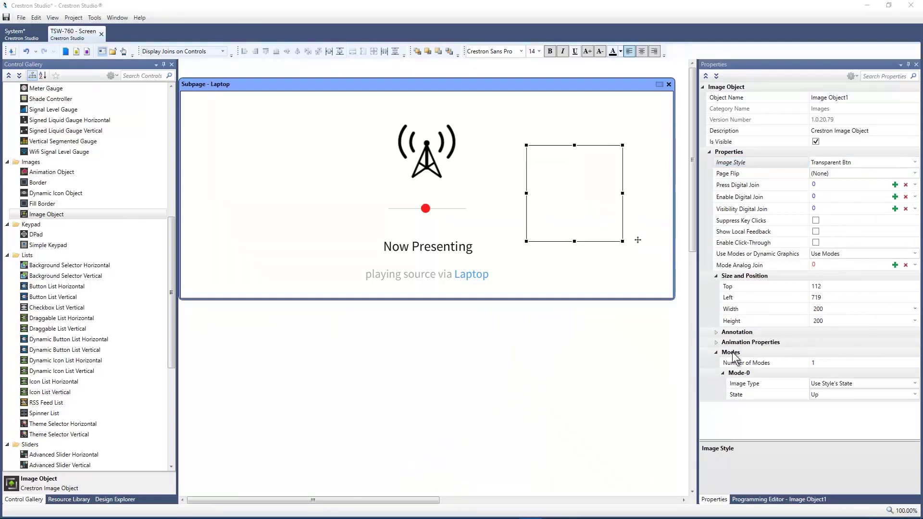
# - Set the Mode-0 Image Type of the image object to Use Custom Image
pyautogui.press('ctrl')
pyautogui.press('ctrl')
pyautogui.press('ctrl')
pyautogui.press('ctrl')
pyautogui.click(852, 384)
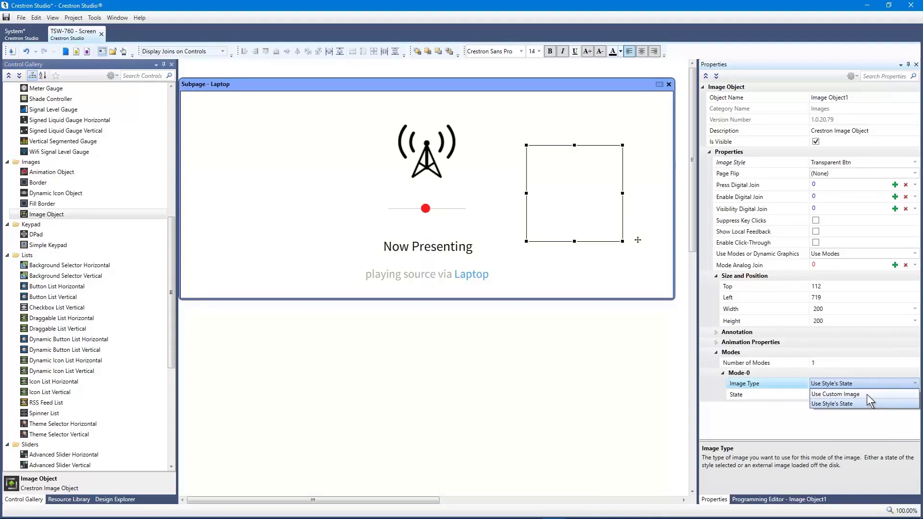
pyautogui.click(867, 394)
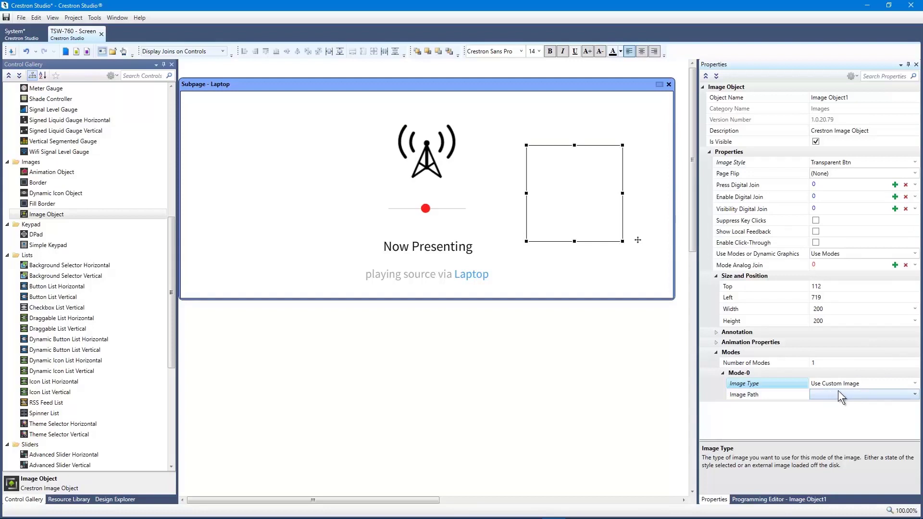
# - Import crestron-training_logo_color_rgb.png from the Studio folder as the image object's Mode-0 image
pyautogui.click(853, 393)
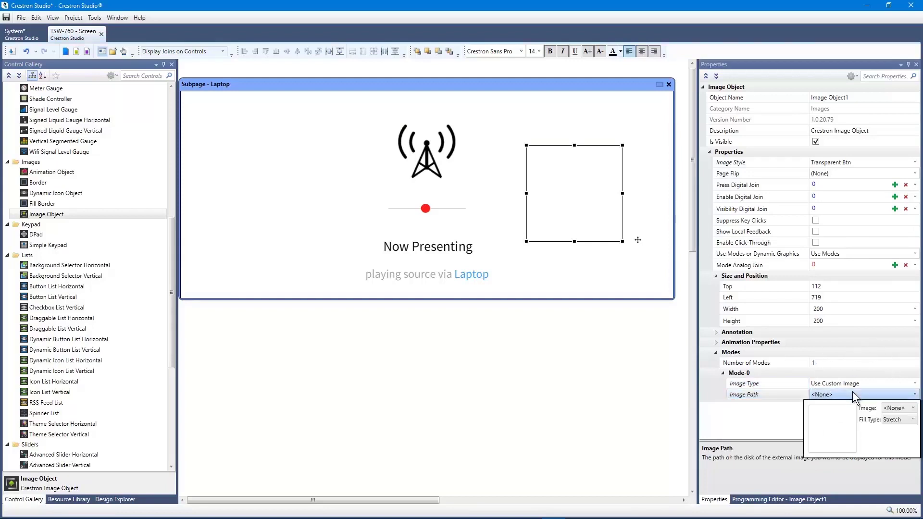
pyautogui.click(899, 409)
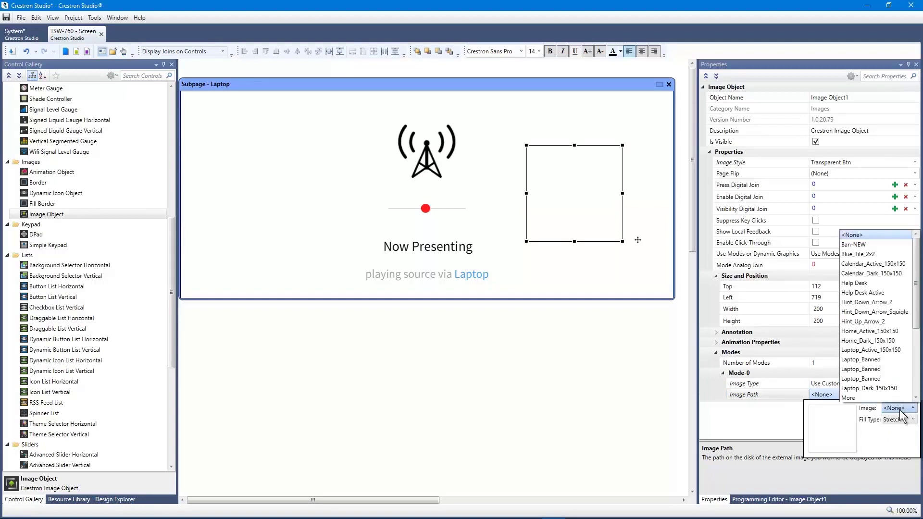
pyautogui.moveTo(917, 288); pyautogui.dragTo(917, 354)
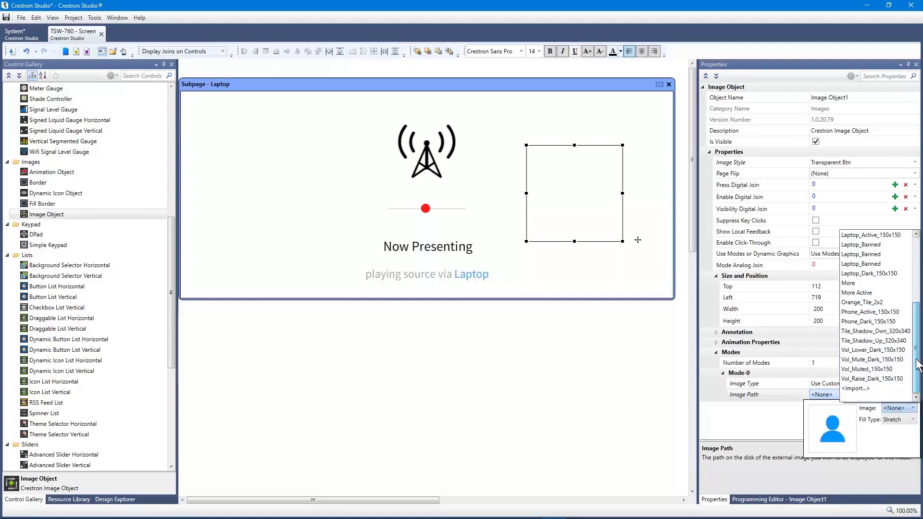
pyautogui.click(878, 389)
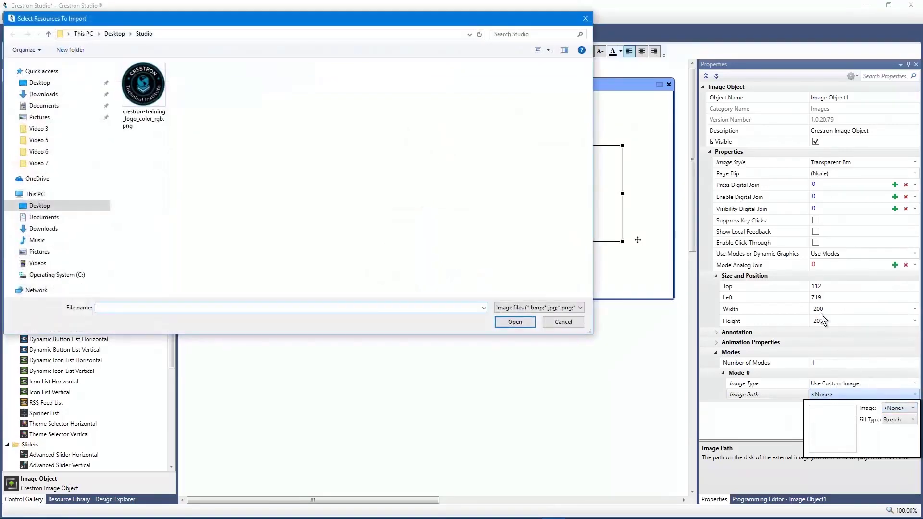
pyautogui.doubleClick(145, 84)
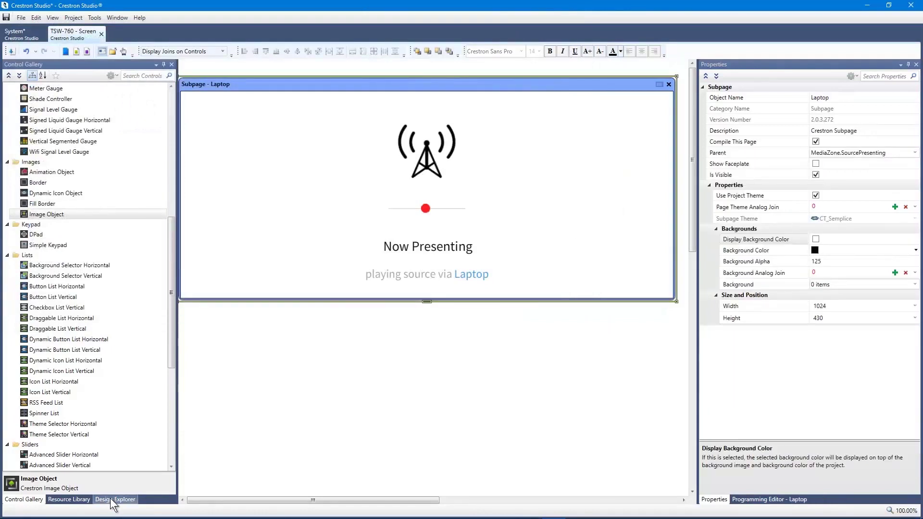
# - Change the Project Theme of the TSW-760 project to Brushed Steel
pyautogui.click(111, 498)
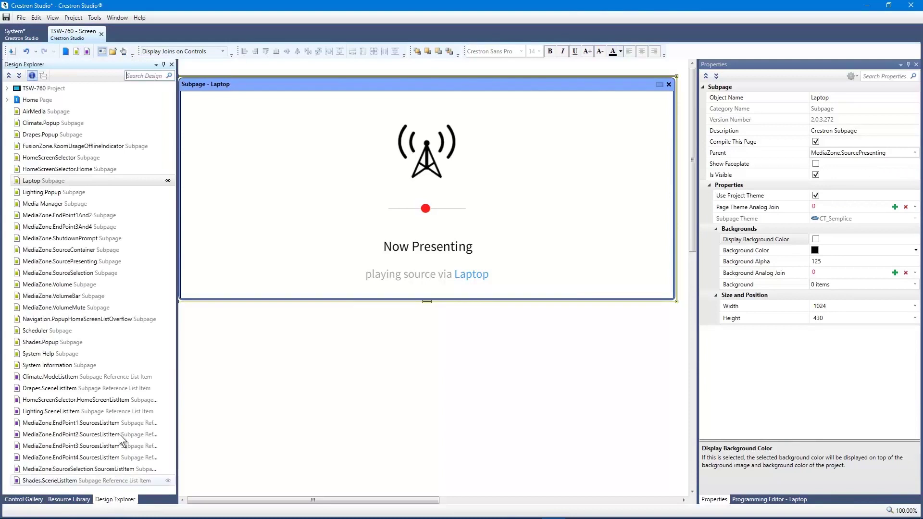
pyautogui.click(42, 87)
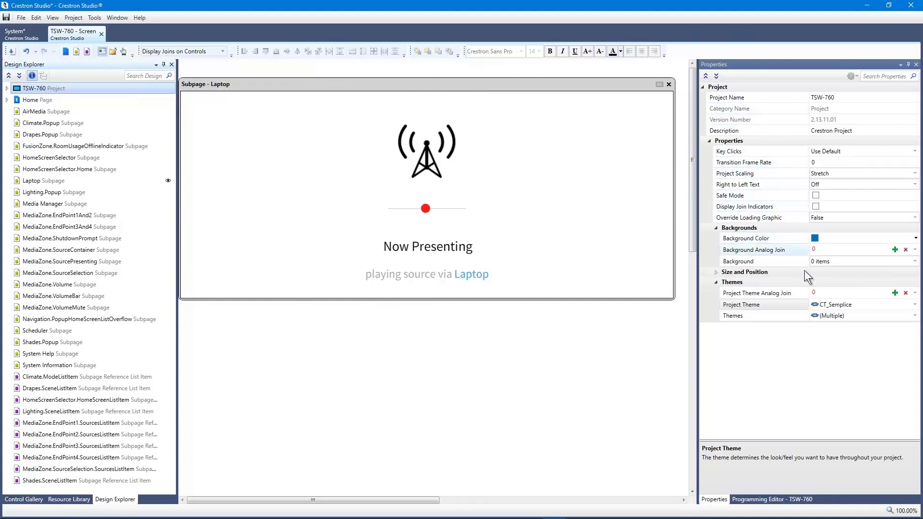
pyautogui.click(814, 304)
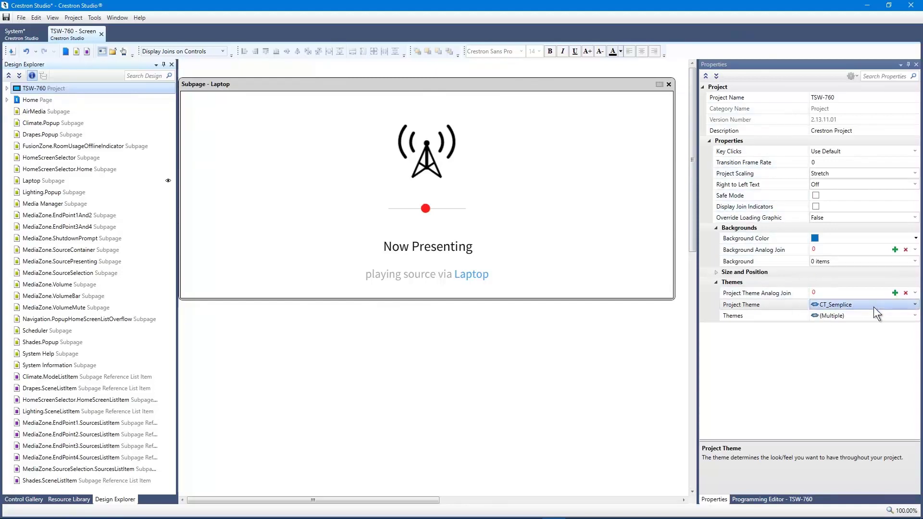
pyautogui.click(872, 307)
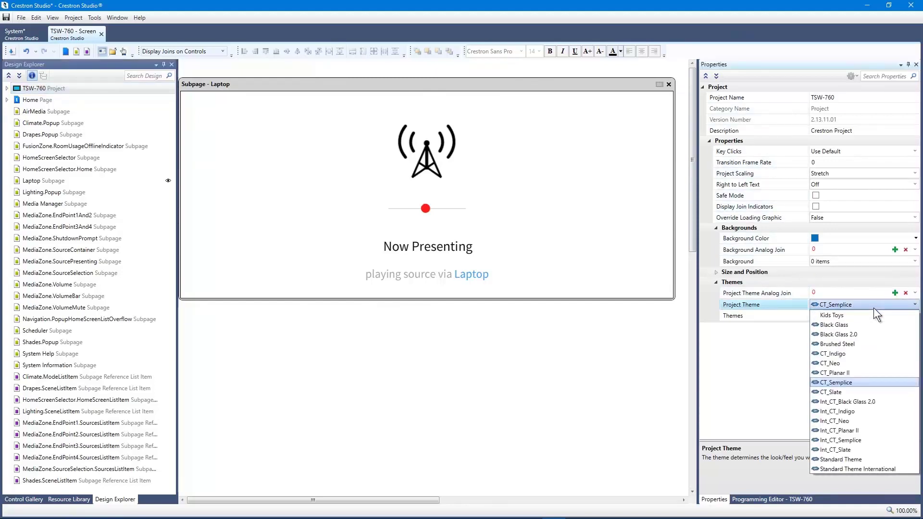
pyautogui.click(867, 343)
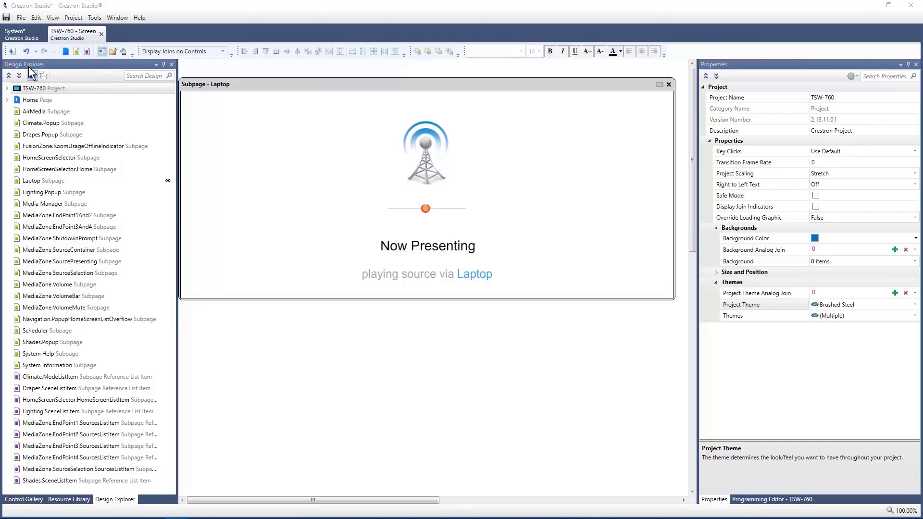
# - Add a new subpage to the TSW-760 project and set its height to 430
pyautogui.click(75, 51)
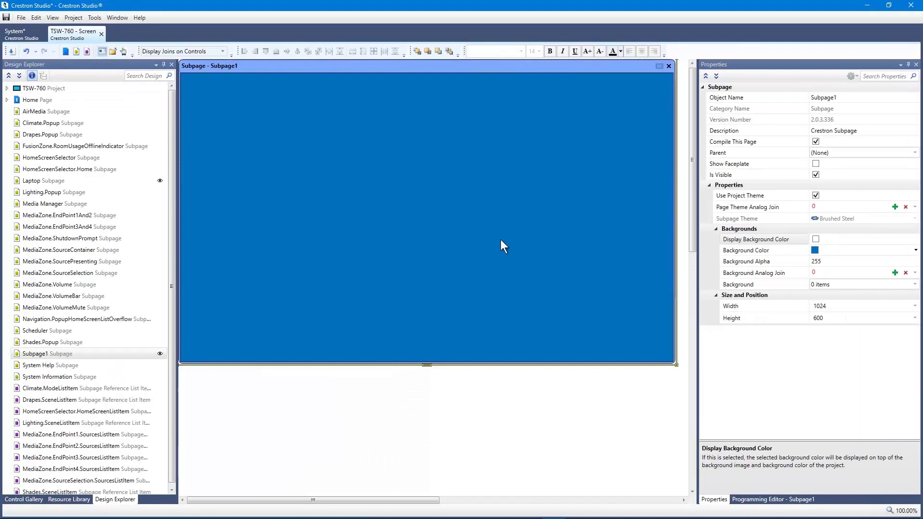
pyautogui.scroll(-1, 501, 239)
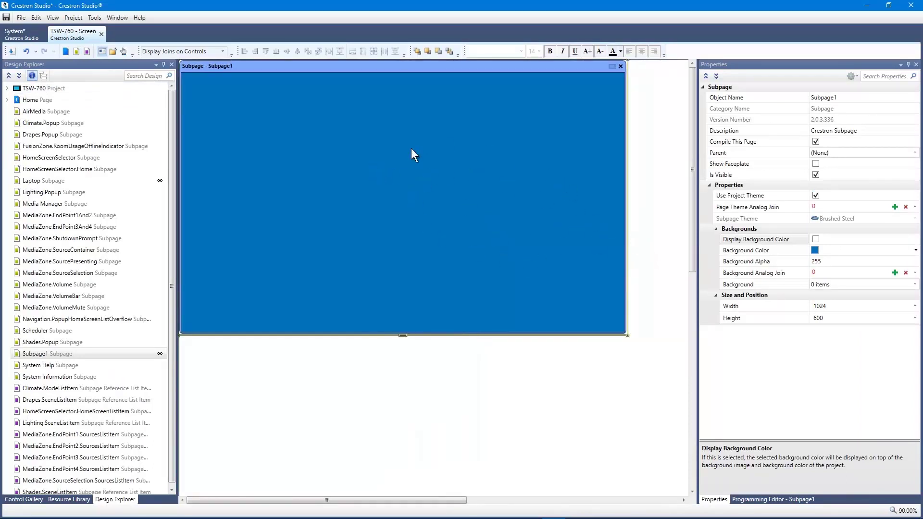
pyautogui.click(830, 318)
pyautogui.write('48')
pyautogui.write('0')
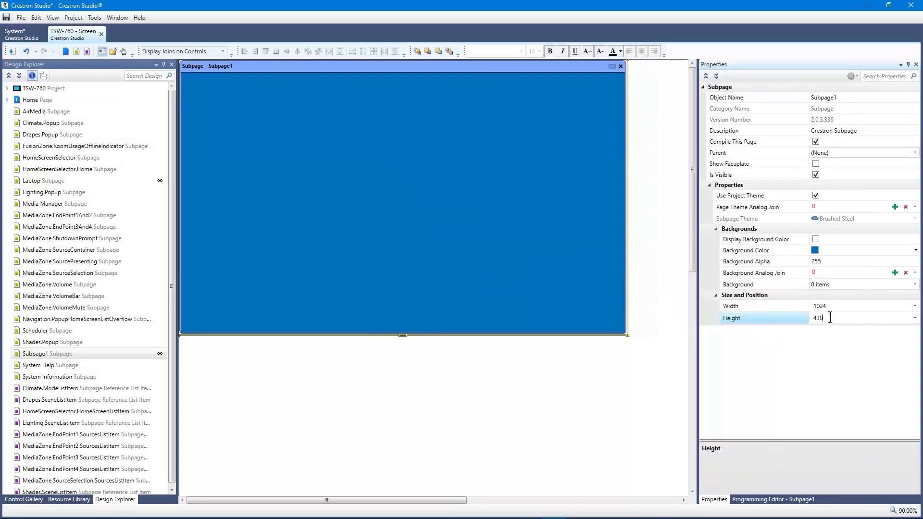
pyautogui.press('Return')
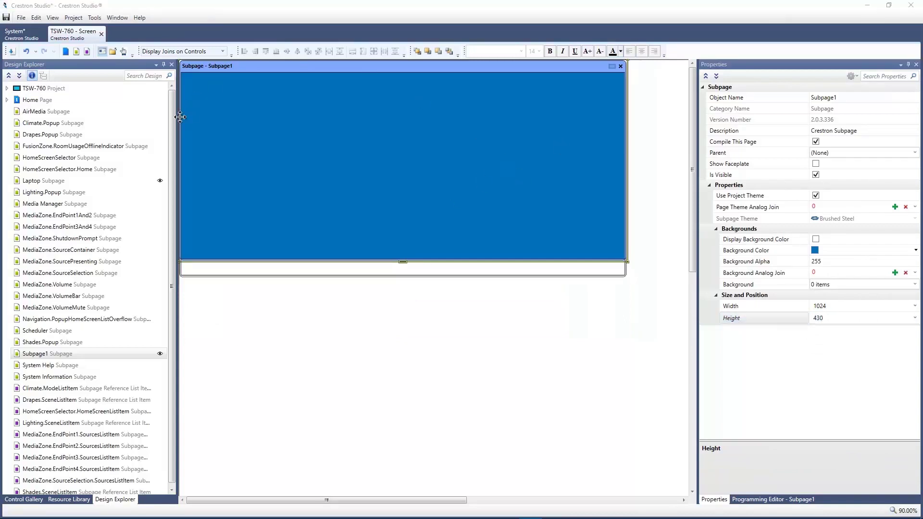
# - Rename the new subpage as Mic Mute Controls
pyautogui.click(51, 353)
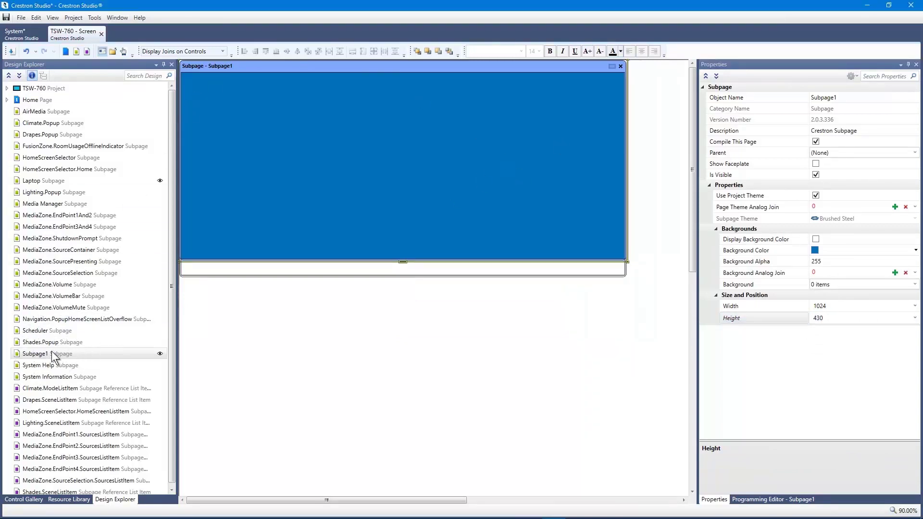
pyautogui.click(51, 353)
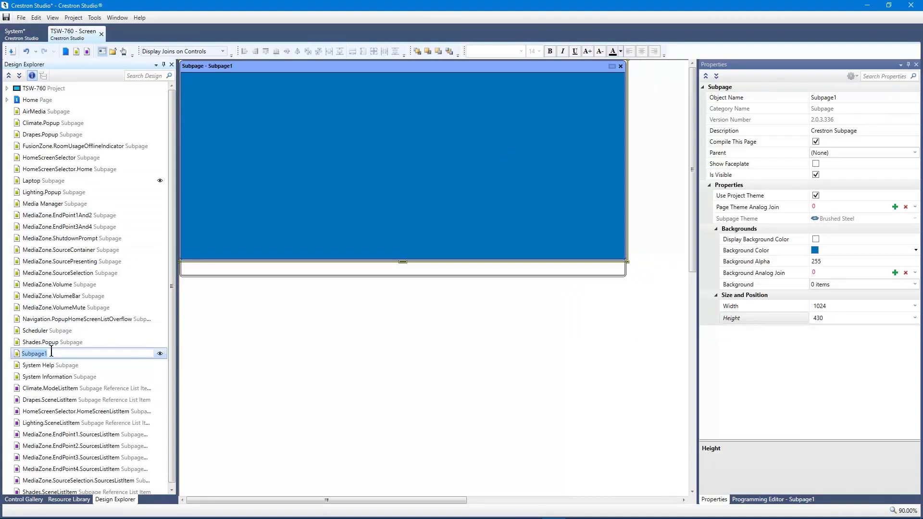
pyautogui.write('Mic Mute Controls')
pyautogui.press('Return')
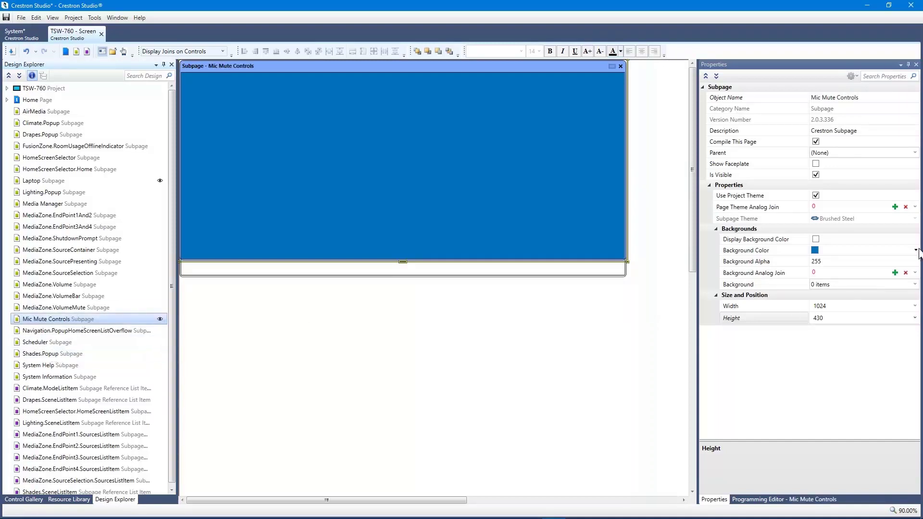
# - Enable Display Background Color for the Mic Mute Controls subpage and set its background color to white (#FFFFFFFF)
pyautogui.press('ctrl')
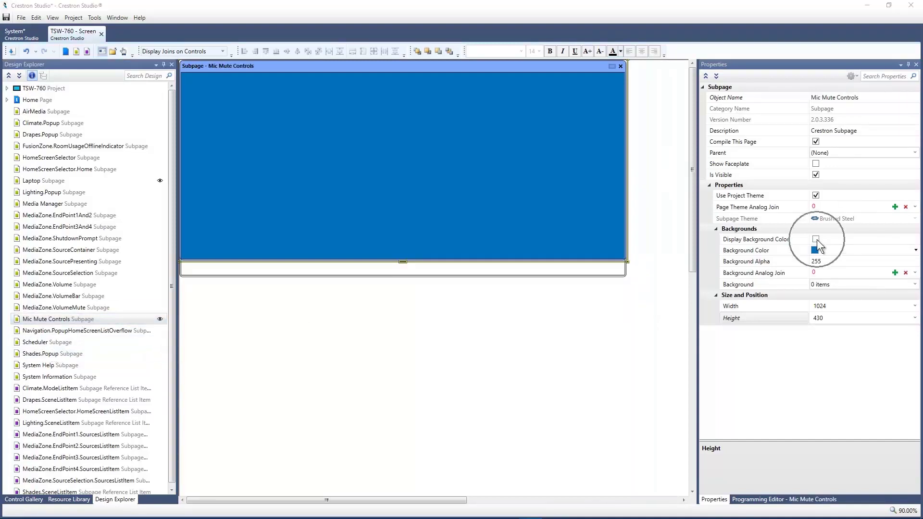
pyautogui.click(816, 239)
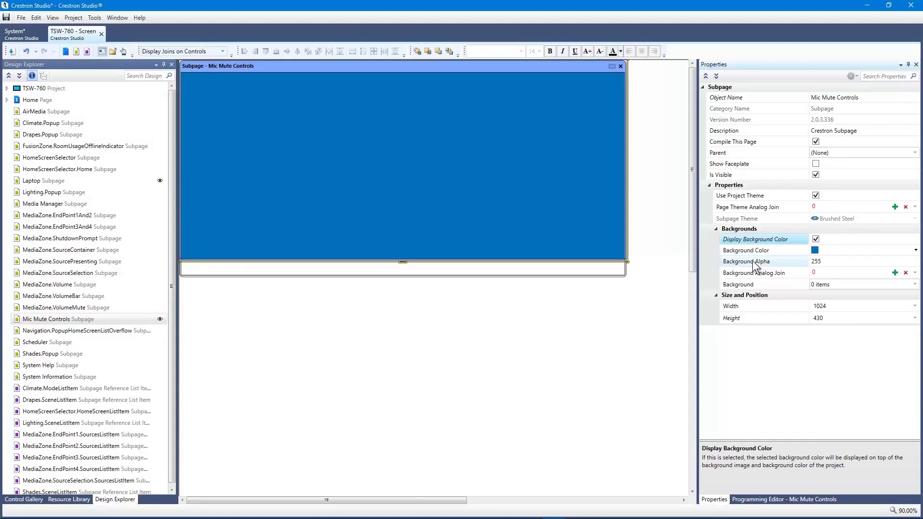
pyautogui.click(916, 249)
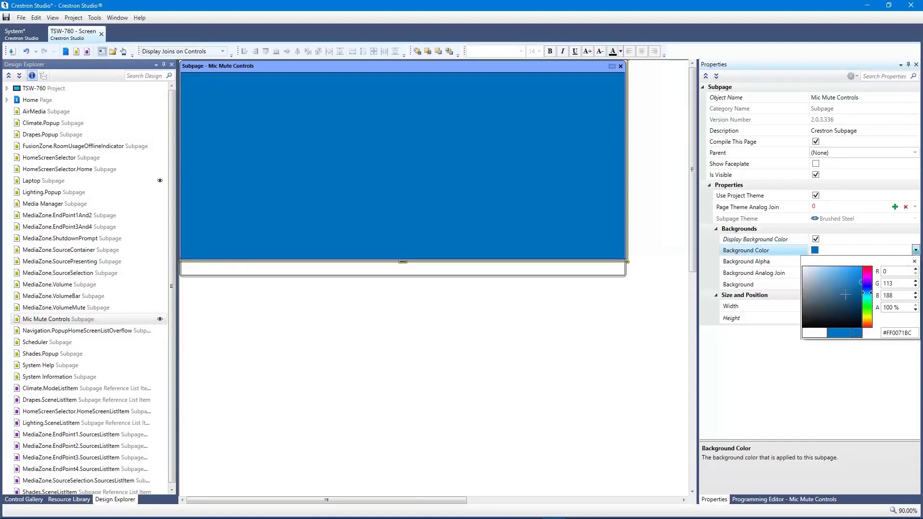
pyautogui.click(820, 335)
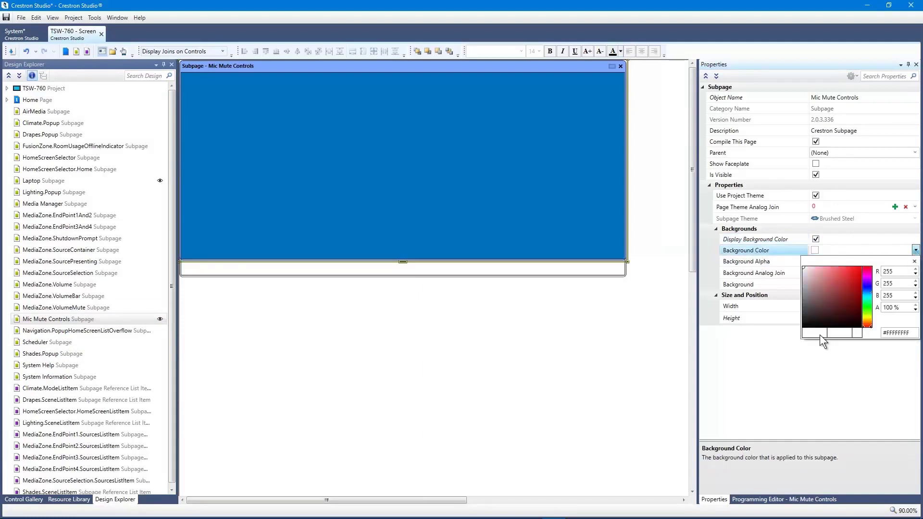
pyautogui.click(914, 261)
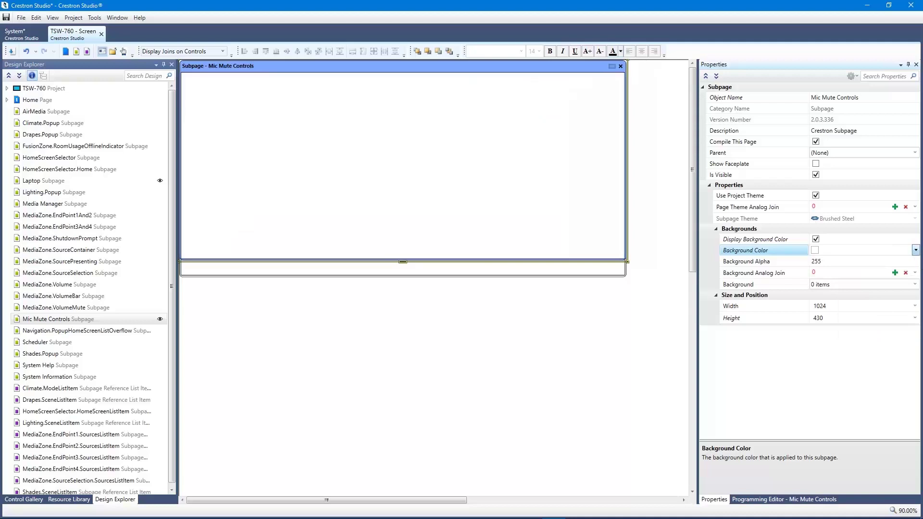
# - Reposition the Mic Mute Controls subpage window away from the edges of the design workspace
pyautogui.click(527, 63)
pyautogui.moveTo(527, 63); pyautogui.dragTo(554, 100)
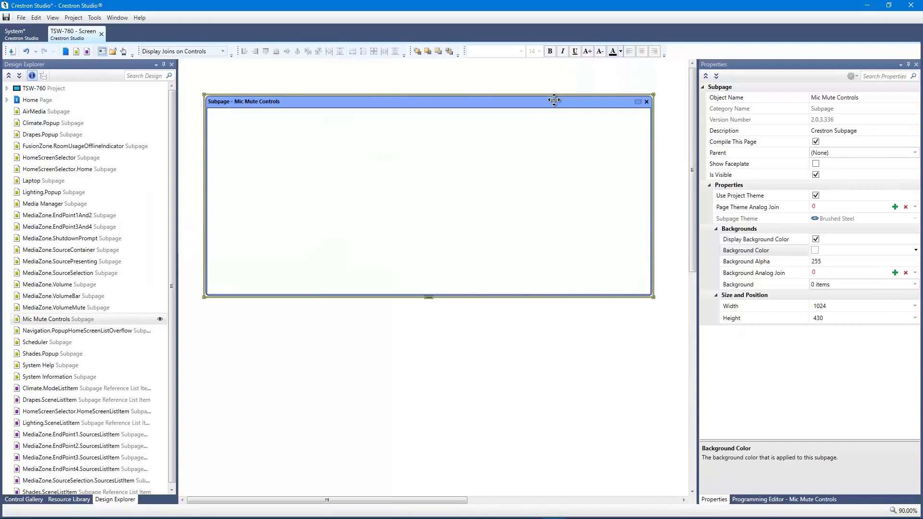
pyautogui.scroll(3, 425, 160)
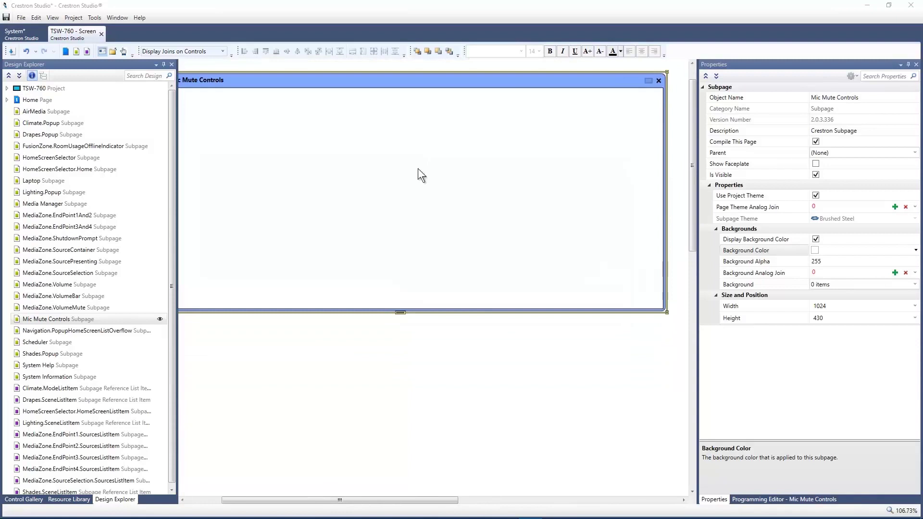
pyautogui.scroll(-2, 437, 165)
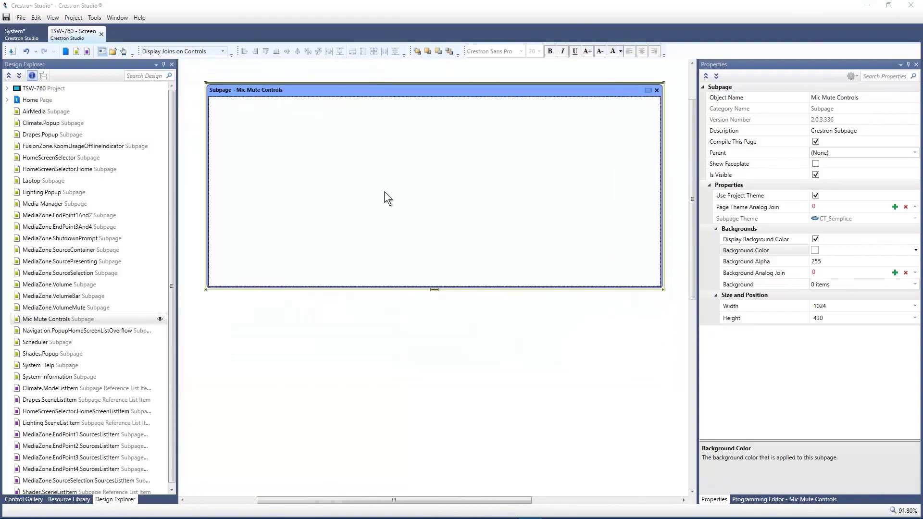
# - Place an Advanced Button near the middle of the Mic Mute Controls subpage, at about Top 243, Left 389
pyautogui.click(22, 498)
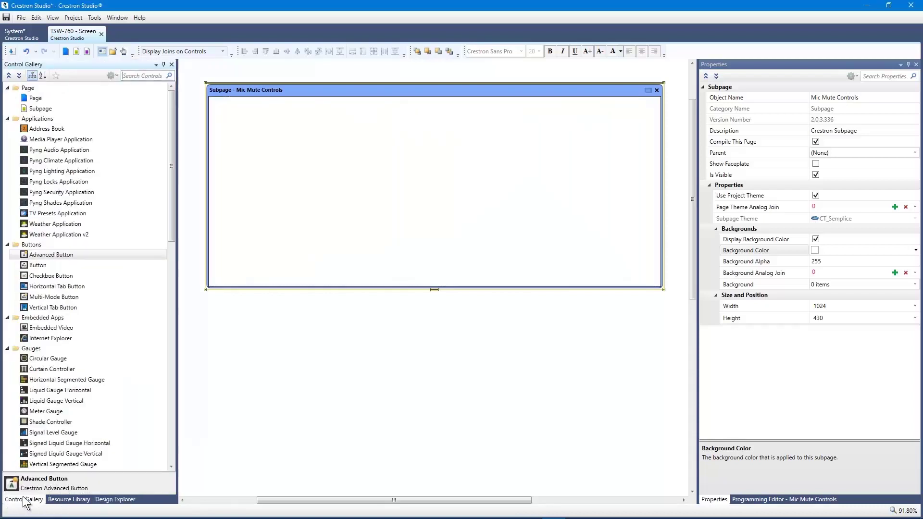
pyautogui.moveTo(79, 257); pyautogui.dragTo(380, 204)
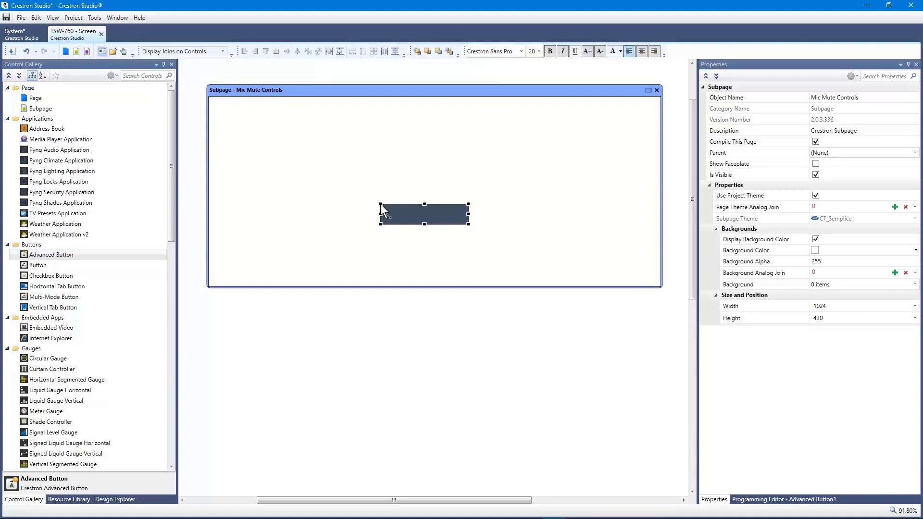
pyautogui.click(380, 204)
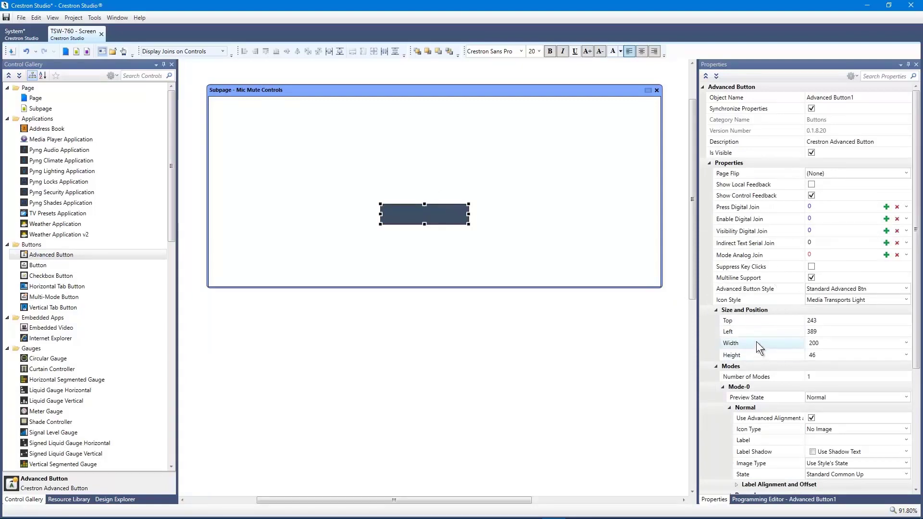
# - Set the advanced button's width and height to 70
pyautogui.click(812, 343)
pyautogui.write('70')
pyautogui.press('Tab')
pyautogui.write('70')
pyautogui.press('Return')
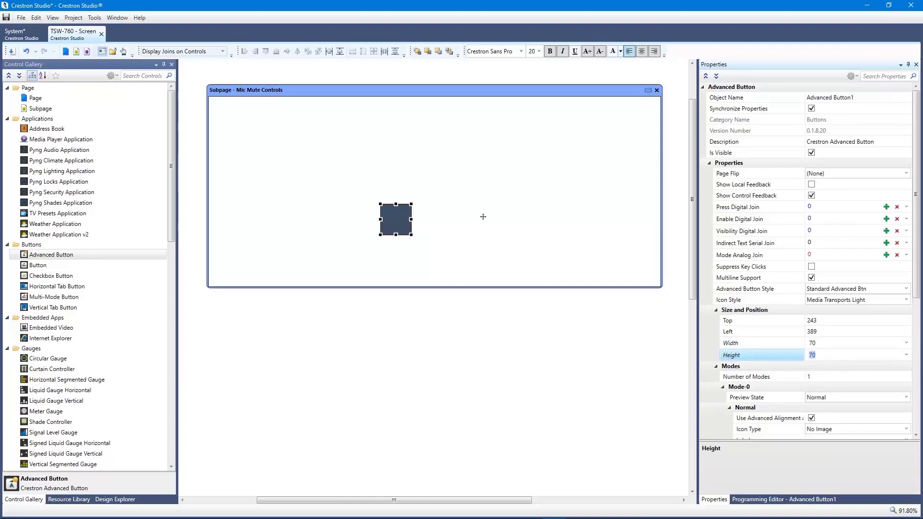
# - Set the advanced button's style to Transparent Advanced Btn and its Icon Style to Media Transports Dark
pyautogui.click(847, 289)
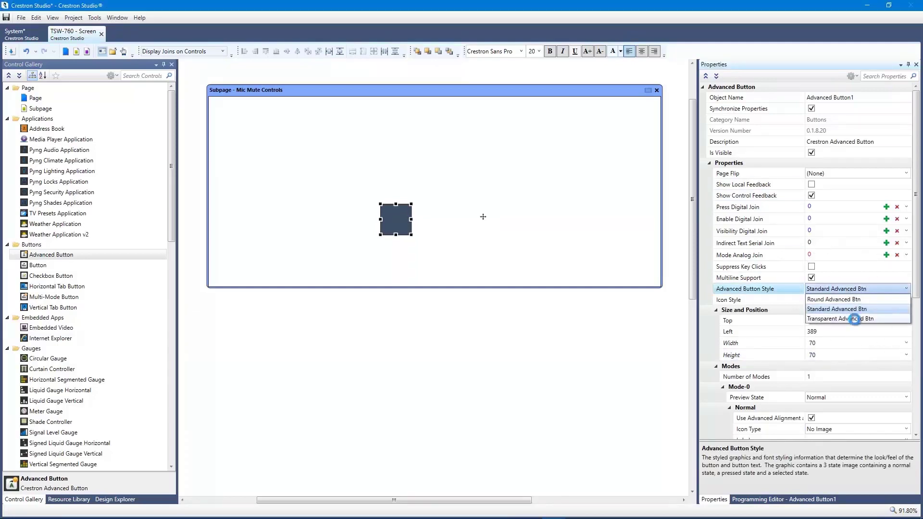
pyautogui.click(854, 318)
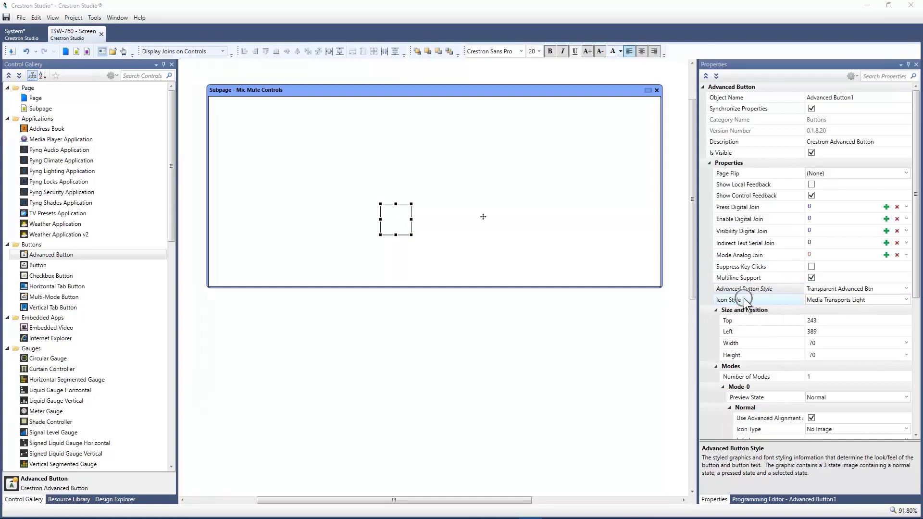
pyautogui.click(867, 298)
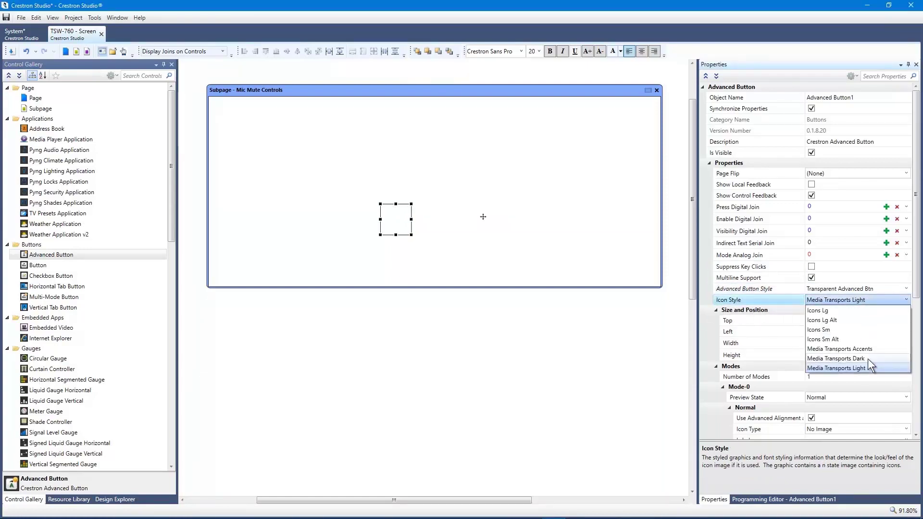
pyautogui.click(868, 360)
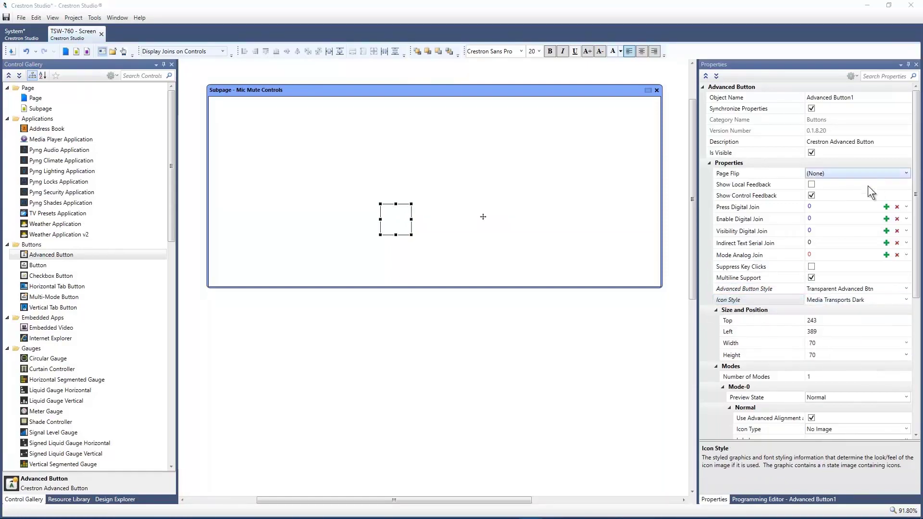
# - Set the advanced button's Normal state to Icon Type Use Style's State and Icon State Mic Mute
pyautogui.moveTo(915, 193); pyautogui.dragTo(916, 331)
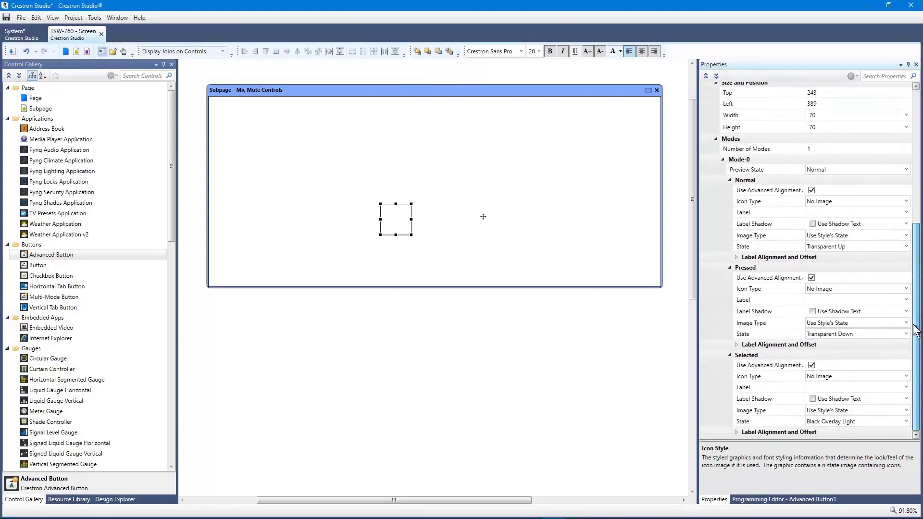
pyautogui.press('ctrl')
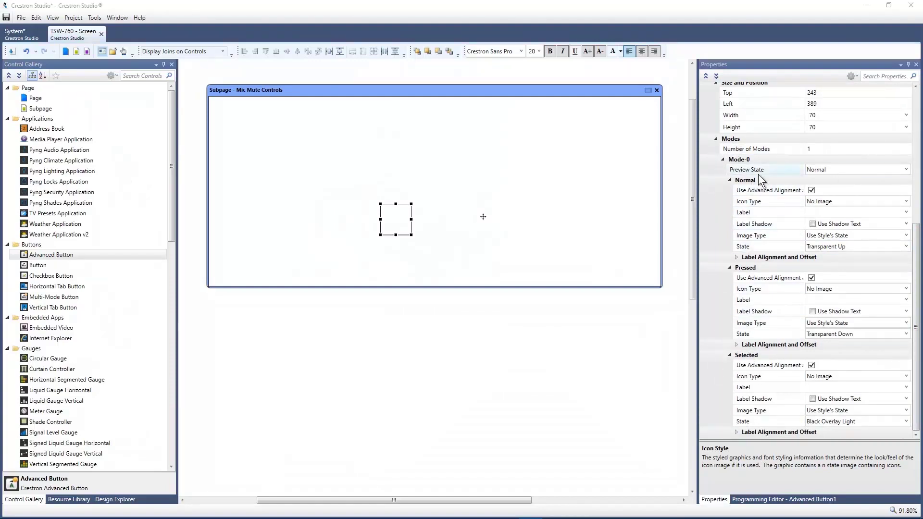
pyautogui.click(854, 204)
pyautogui.click(853, 232)
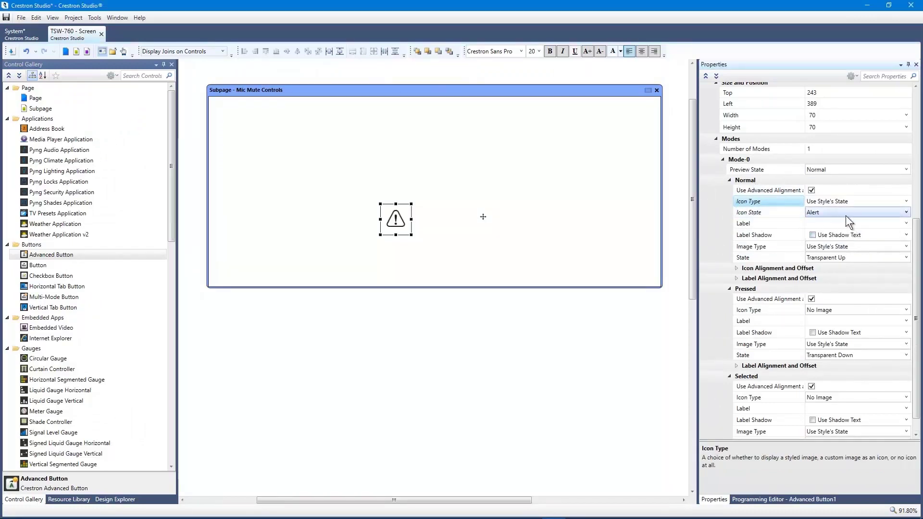
pyautogui.click(846, 214)
pyautogui.click(845, 215)
pyautogui.moveTo(906, 227); pyautogui.dragTo(905, 307)
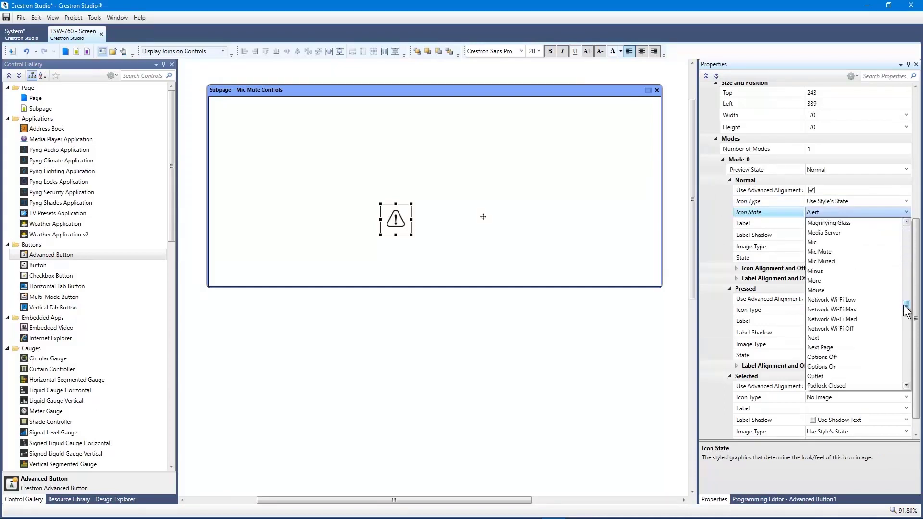
pyautogui.click(838, 252)
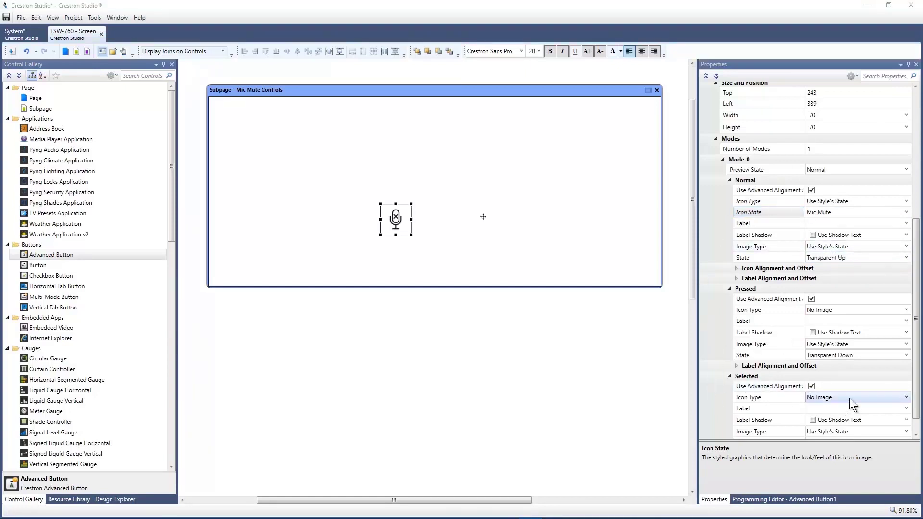
# - Set the advanced button's Selected state to Icon Type Use Style's State and Icon State Mic Muted
pyautogui.scroll(-1, 849, 398)
pyautogui.click(865, 376)
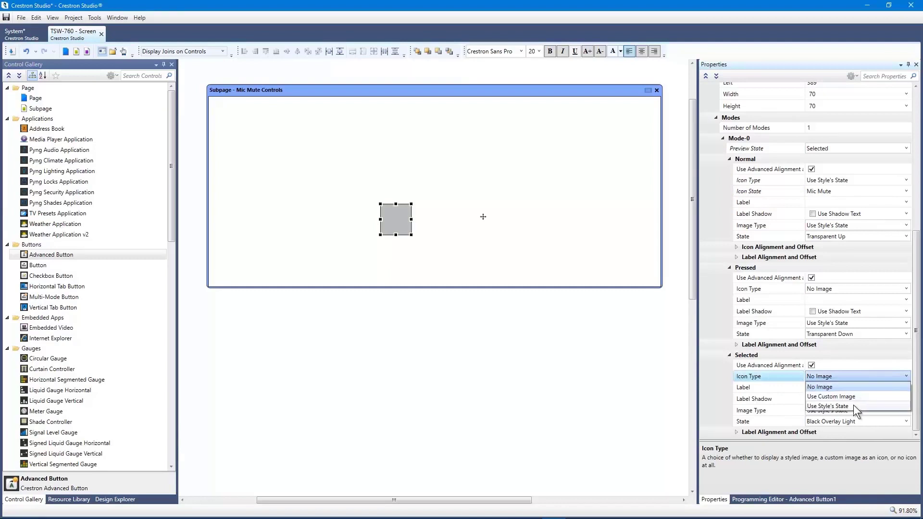
pyautogui.click(852, 406)
pyautogui.scroll(-1, 846, 380)
pyautogui.click(844, 368)
pyautogui.scroll(-15, 901, 261)
pyautogui.click(844, 232)
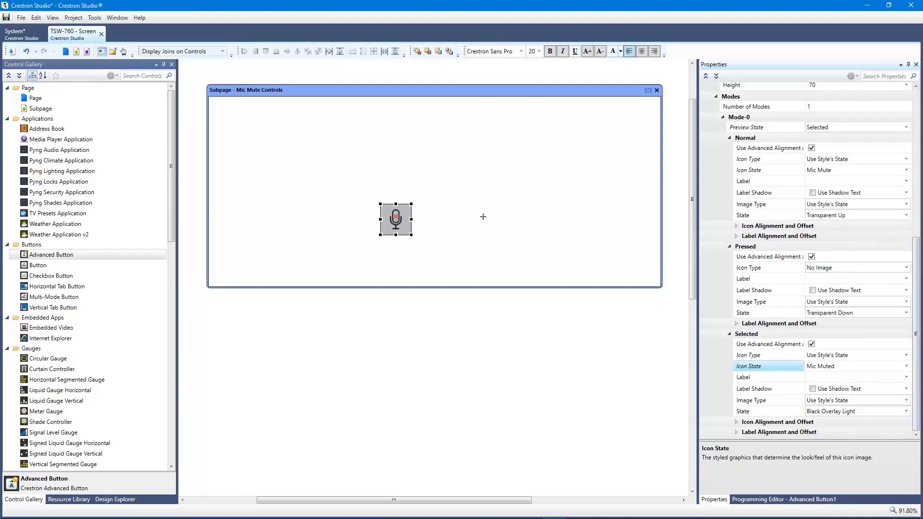
# - Copy the microphone button and paste five copies onto the Mic Mute Controls subpage
pyautogui.click(333, 182)
pyautogui.moveTo(333, 183); pyautogui.dragTo(478, 267)
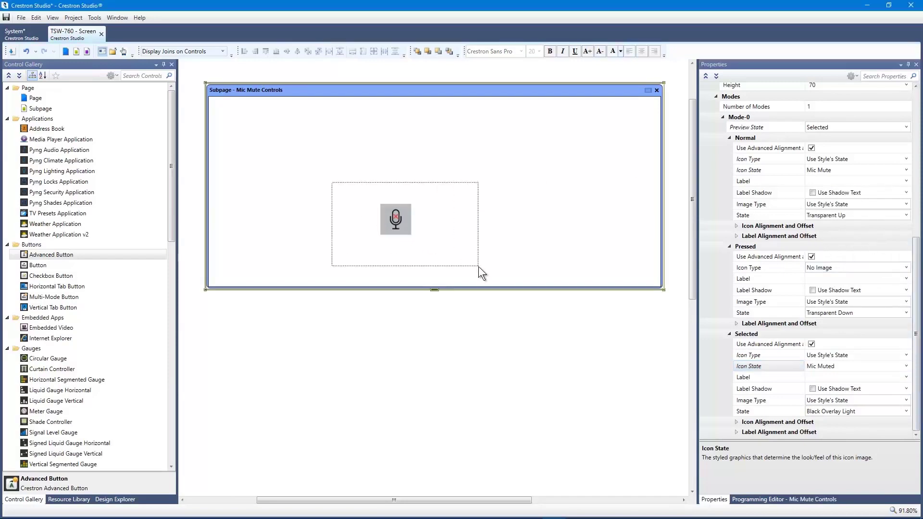
pyautogui.rightClick(400, 216)
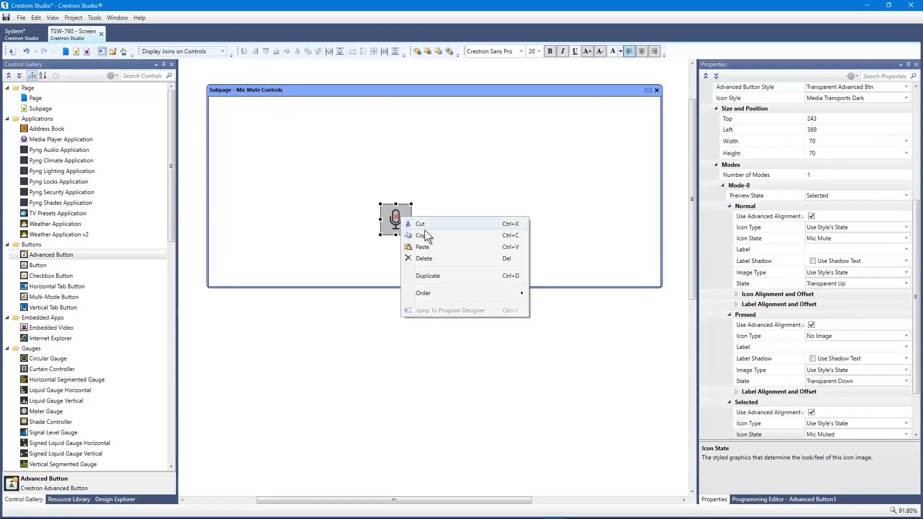
pyautogui.click(434, 235)
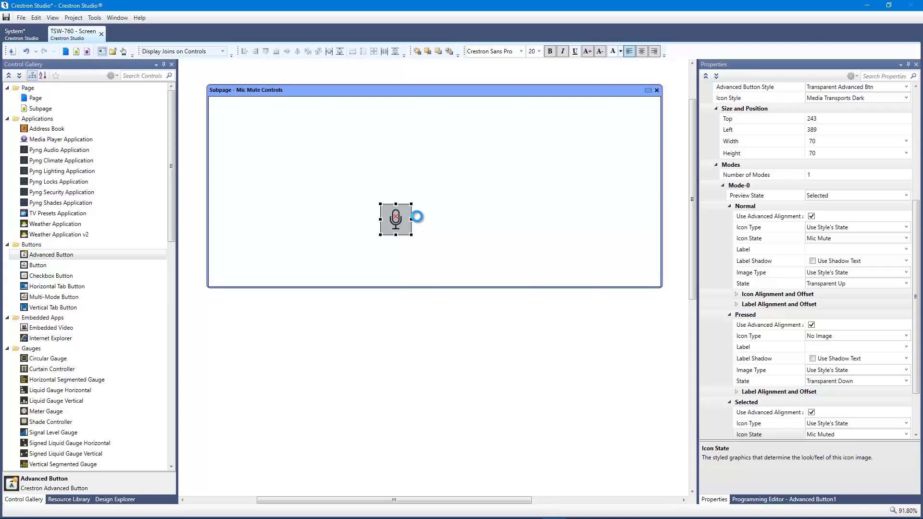
pyautogui.hotkey('ctrl', 'v')
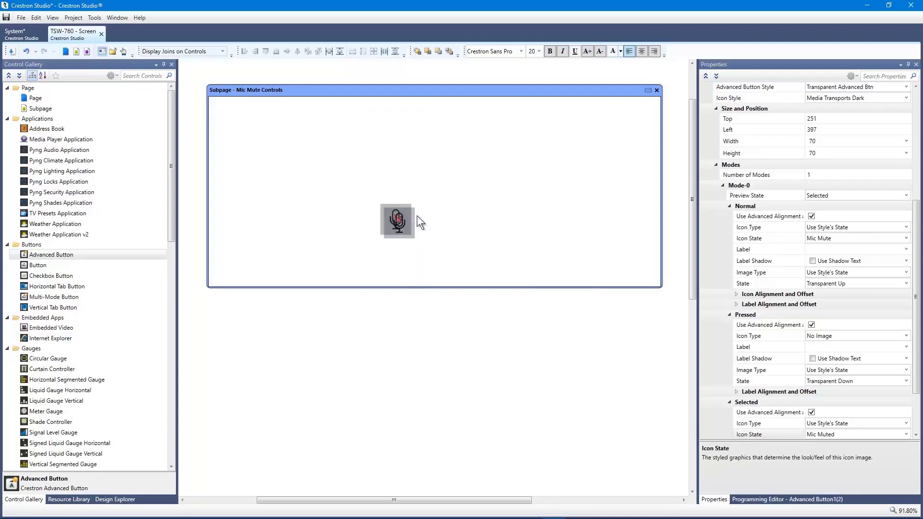
pyautogui.hotkey('ctrl', 'v')
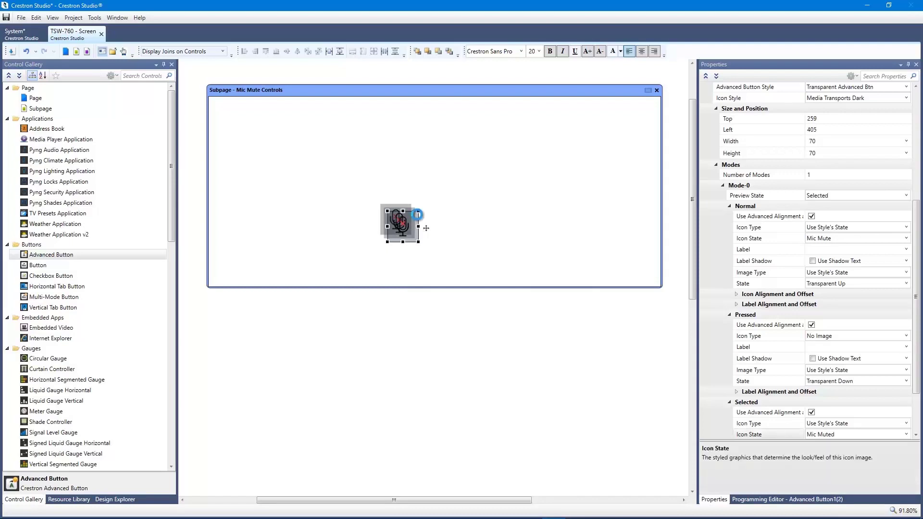
pyautogui.hotkey('ctrl', 'v')
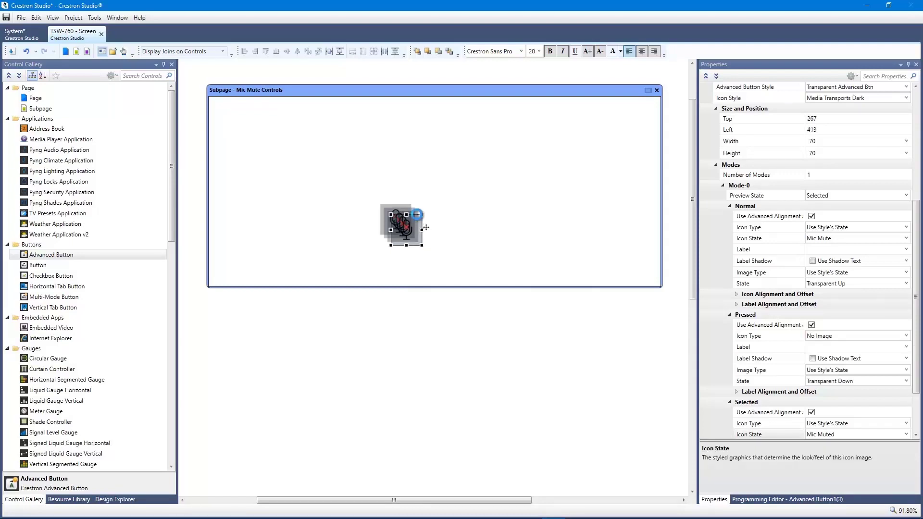
pyautogui.hotkey('ctrl', 'v')
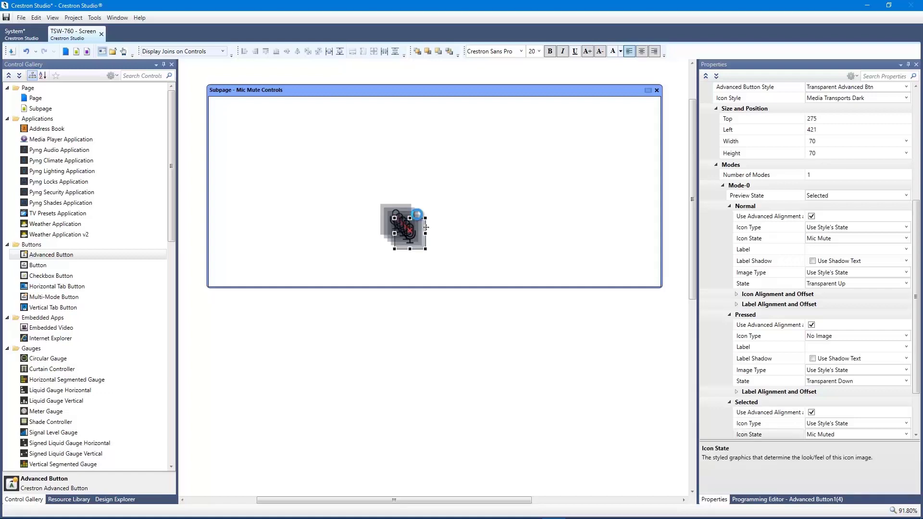
pyautogui.hotkey('ctrl', 'v')
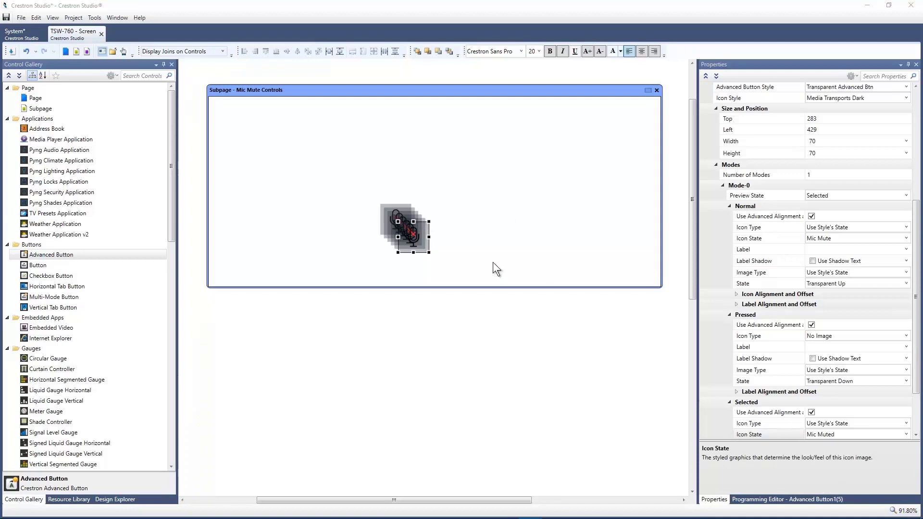
# - Select all six microphone buttons and align their top edges
pyautogui.click(356, 154)
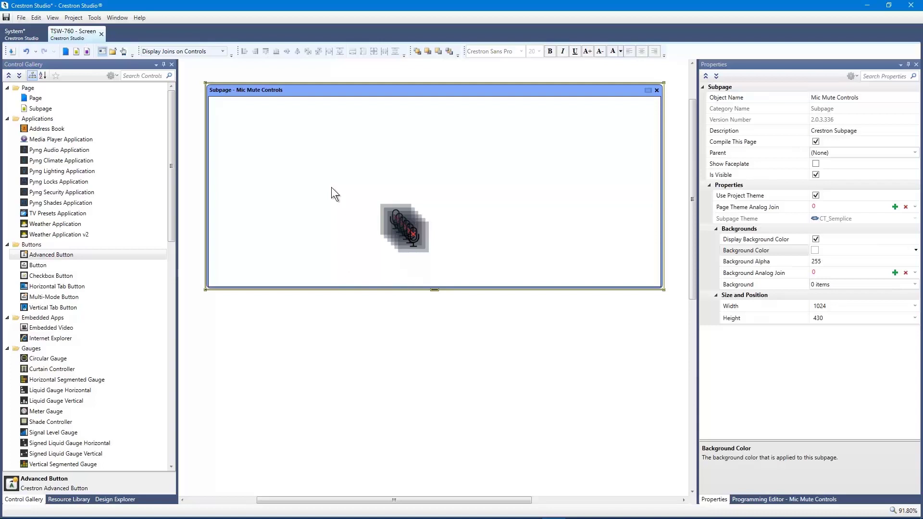
pyautogui.moveTo(299, 155); pyautogui.dragTo(543, 279)
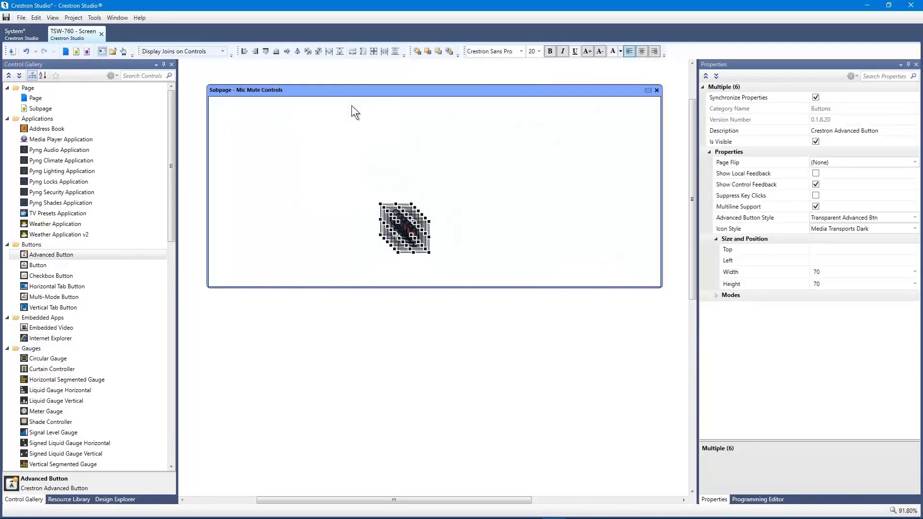
pyautogui.press('ctrl')
pyautogui.press('ctrl')
pyautogui.click(266, 53)
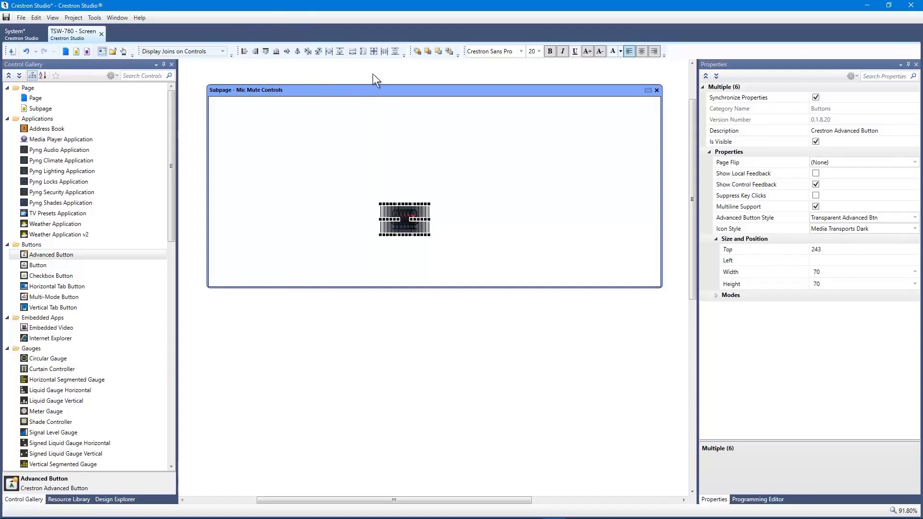
# - Space the six microphone buttons evenly across the page and centre them vertically on the subpage
pyautogui.press('ctrl')
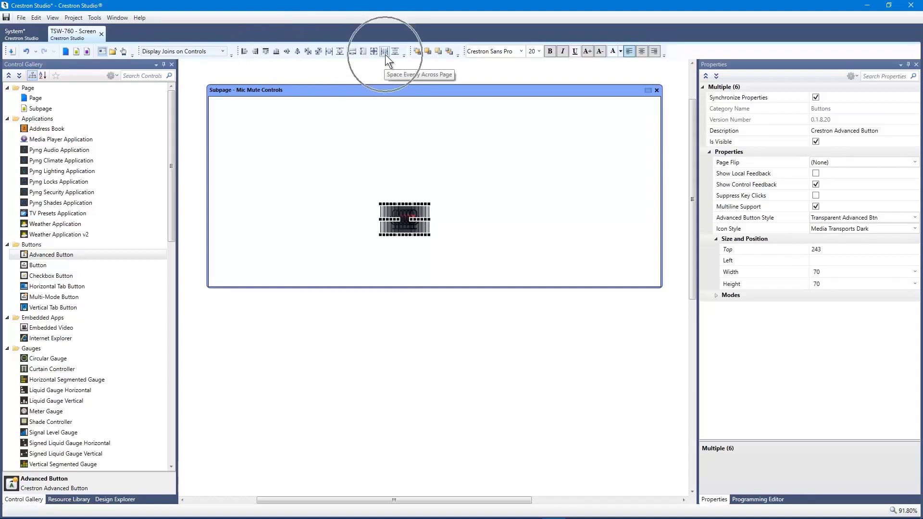
pyautogui.click(385, 52)
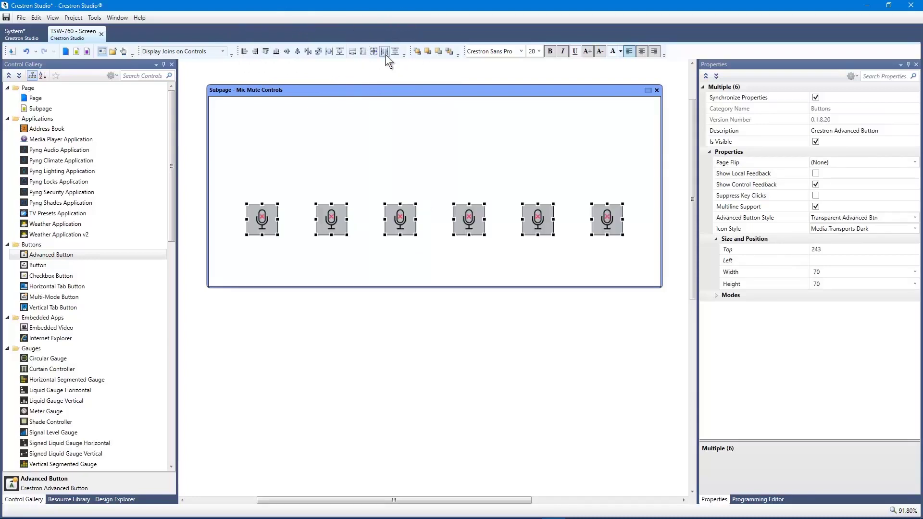
pyautogui.click(339, 51)
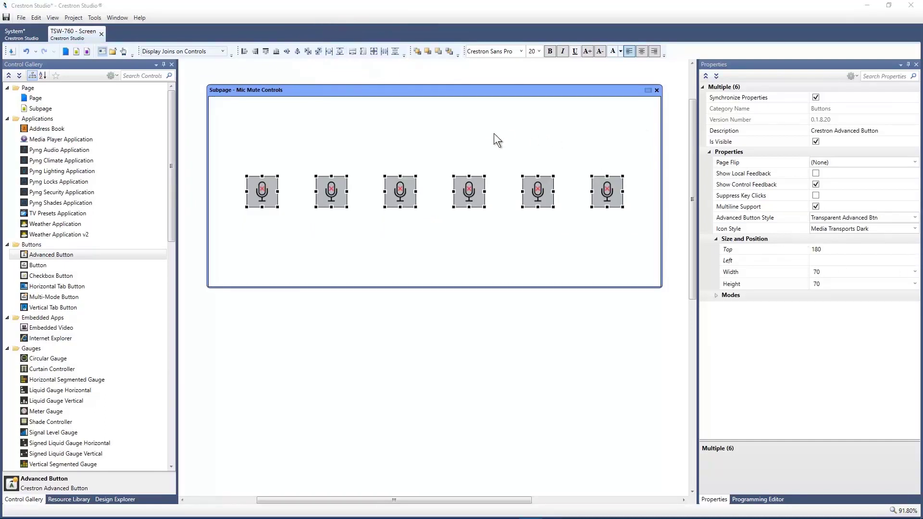
pyautogui.click(494, 134)
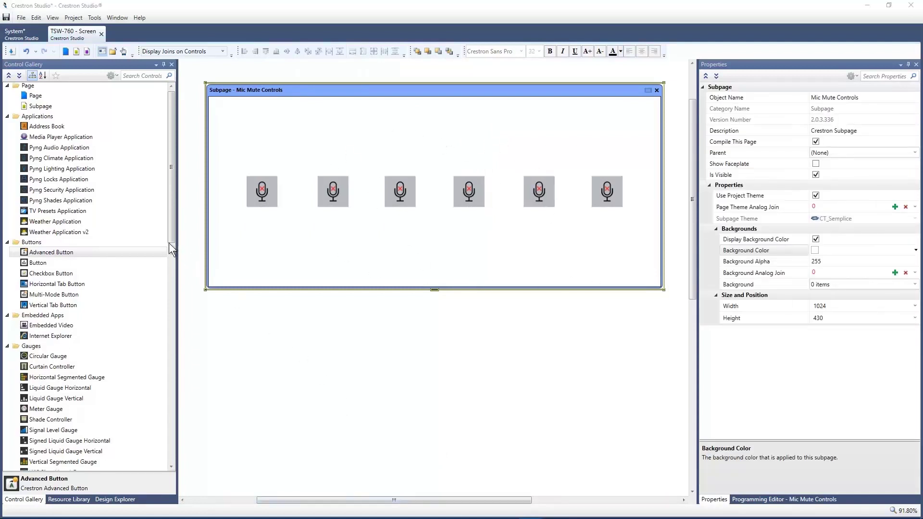
# - Place a Formatted Text object below the first microphone button, at about Top 331, Left 114
pyautogui.moveTo(170, 166); pyautogui.dragTo(160, 388)
pyautogui.click(15, 353)
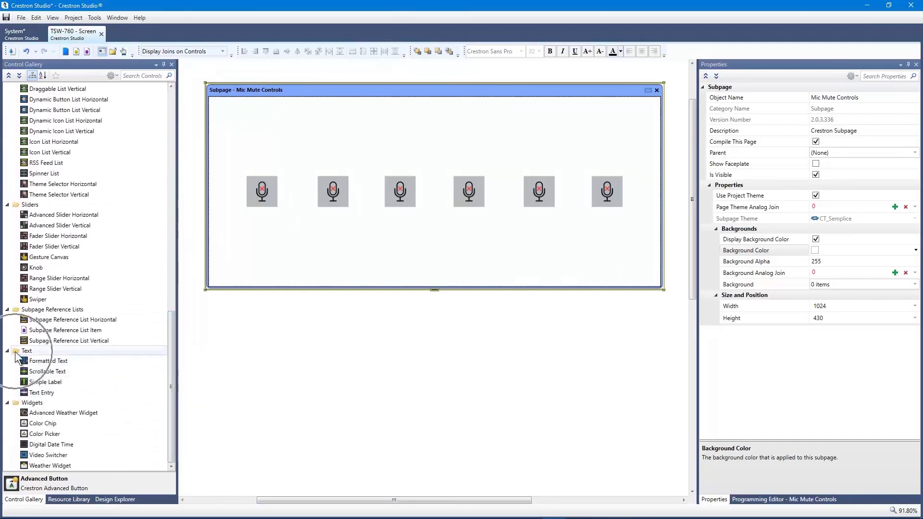
pyautogui.press('ctrl')
pyautogui.moveTo(46, 365); pyautogui.dragTo(258, 243)
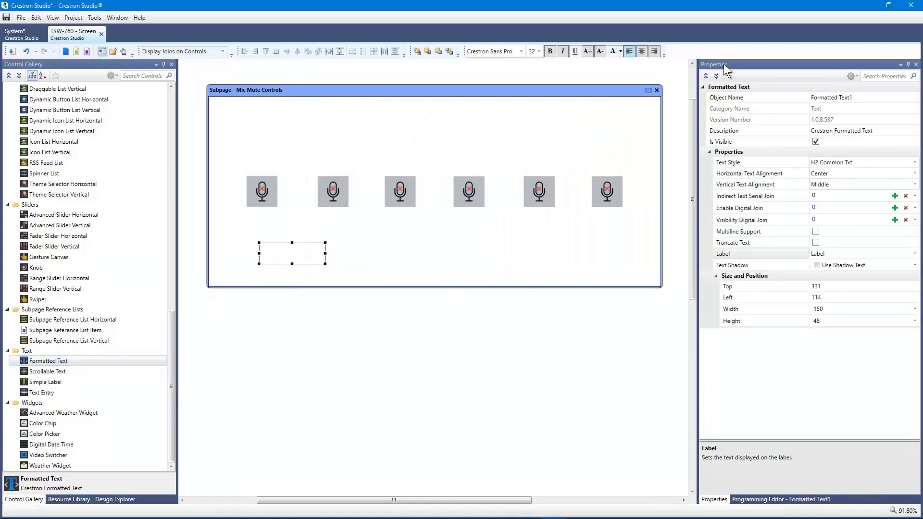
# - Set the formatted text's label to "Mic 1" in bold black
pyautogui.click(829, 249)
pyautogui.write('Mic 1')
pyautogui.hotkey('ctrl', 'a')
pyautogui.click(756, 278)
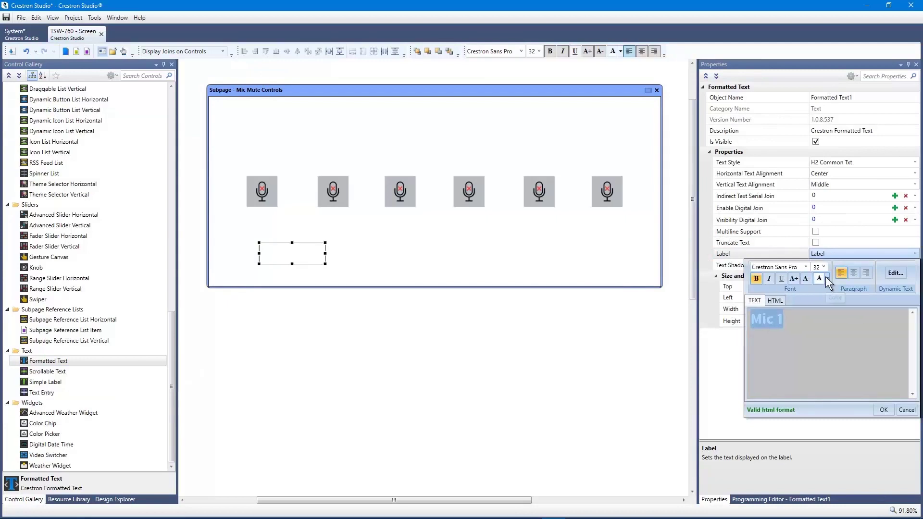
pyautogui.click(826, 279)
pyautogui.click(913, 292)
pyautogui.click(882, 409)
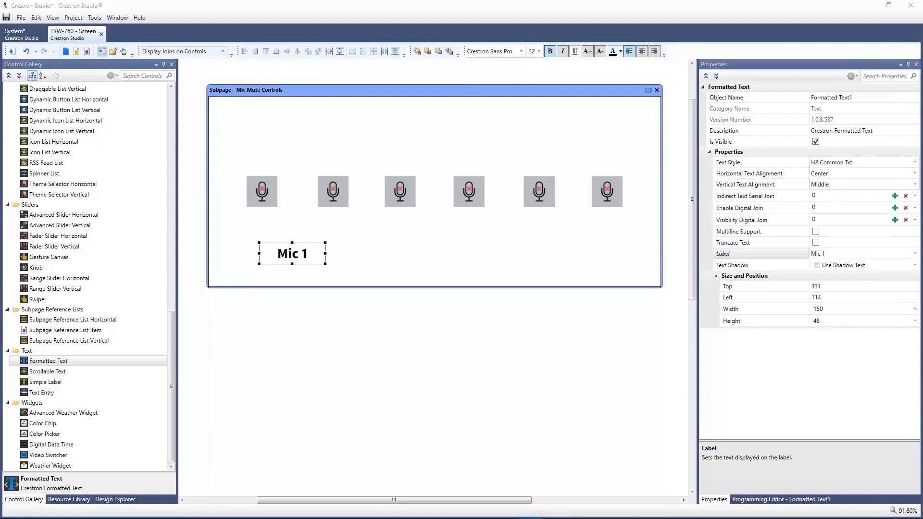
pyautogui.click(399, 257)
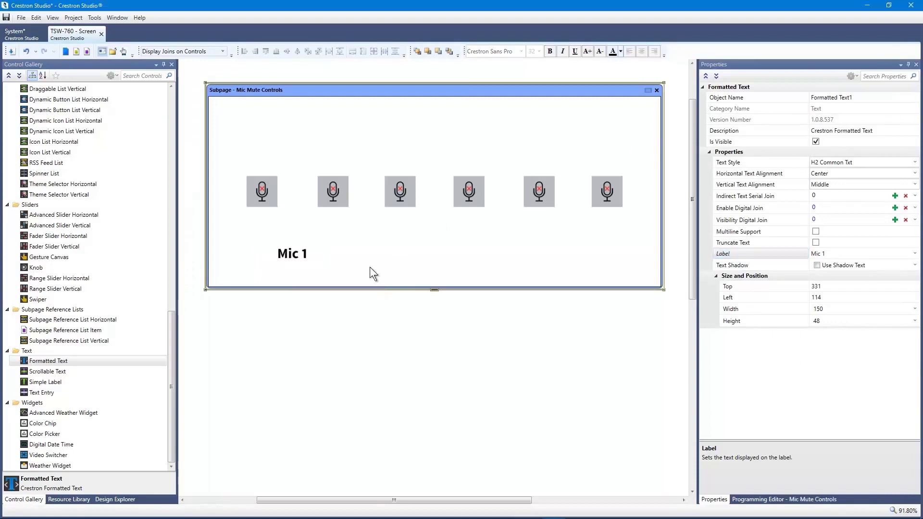
# - Centre the Mic 1 label horizontally under the first microphone button
pyautogui.click(295, 257)
pyautogui.keyDown('ctrl'); pyautogui.click(264, 187); pyautogui.keyUp('ctrl')
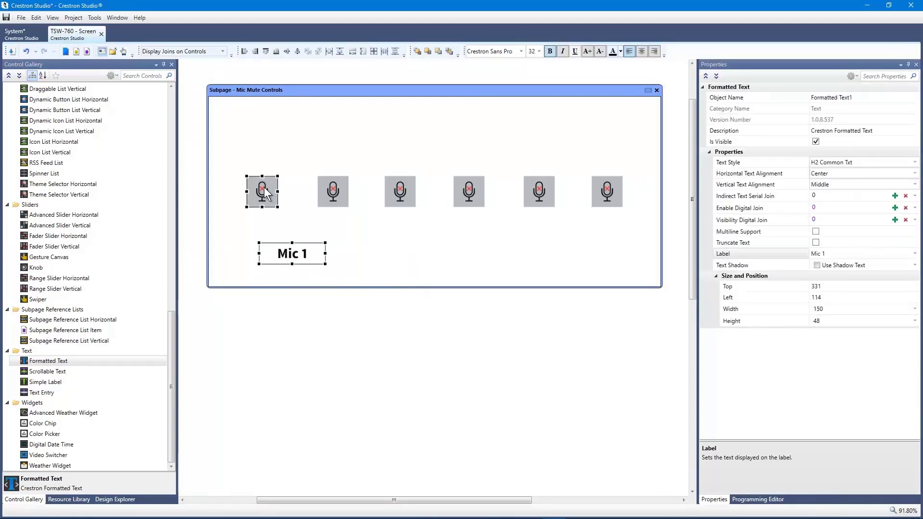
pyautogui.click(298, 51)
pyautogui.click(564, 125)
# - Duplicate the Mic 1 label until there are six and place the copies roughly below the other microphone buttons
pyautogui.moveTo(269, 256); pyautogui.dragTo(371, 260)
pyautogui.moveTo(270, 256); pyautogui.dragTo(438, 260)
pyautogui.moveTo(234, 239); pyautogui.dragTo(481, 276)
pyautogui.moveTo(368, 263); pyautogui.dragTo(539, 262)
pyautogui.click(526, 235)
pyautogui.moveTo(447, 253); pyautogui.dragTo(403, 257)
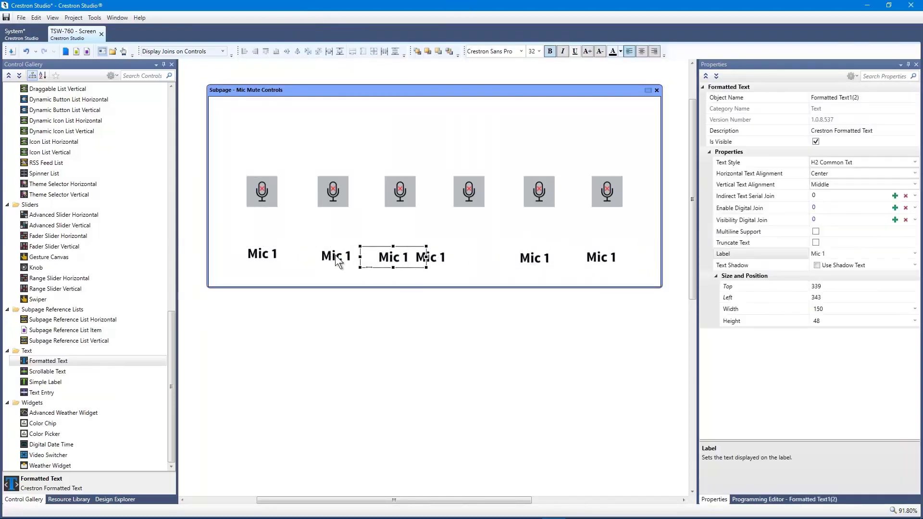
# - Centre the second, third and fourth labels horizontally with the microphone buttons above them
pyautogui.click(335, 256)
pyautogui.keyDown('ctrl'); pyautogui.click(332, 192); pyautogui.keyUp('ctrl')
pyautogui.click(299, 51)
pyautogui.click(391, 256)
pyautogui.keyDown('ctrl'); pyautogui.click(400, 192); pyautogui.keyUp('ctrl')
pyautogui.click(298, 52)
pyautogui.click(436, 258)
pyautogui.keyDown('ctrl'); pyautogui.click(476, 199); pyautogui.keyUp('ctrl')
pyautogui.click(298, 53)
# - Centre the fifth and sixth labels under their microphone buttons and level all six labels at Top 331
pyautogui.click(545, 200)
pyautogui.keyDown('ctrl'); pyautogui.click(531, 255); pyautogui.keyUp('ctrl')
pyautogui.click(298, 52)
pyautogui.hotkey('ctrl', 'z')
pyautogui.click(613, 210)
pyautogui.click(536, 251)
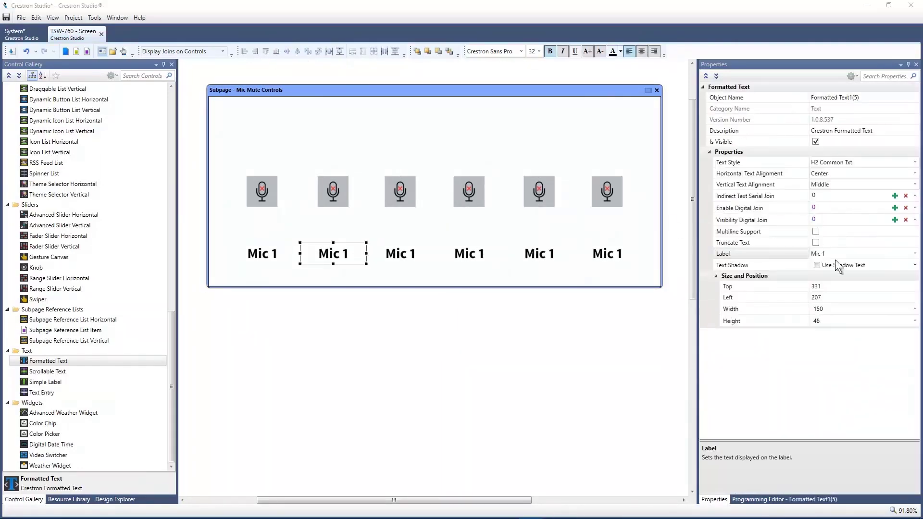
# - Change the text of the label under the second microphone button to "Mic 2"
pyautogui.click(834, 256)
pyautogui.click(809, 320)
pyautogui.press('BackSpace')
pyautogui.write('2')
pyautogui.click(883, 409)
# - Change the text of the label under the third microphone button to "Mic 3"
pyautogui.click(400, 253)
pyautogui.click(834, 256)
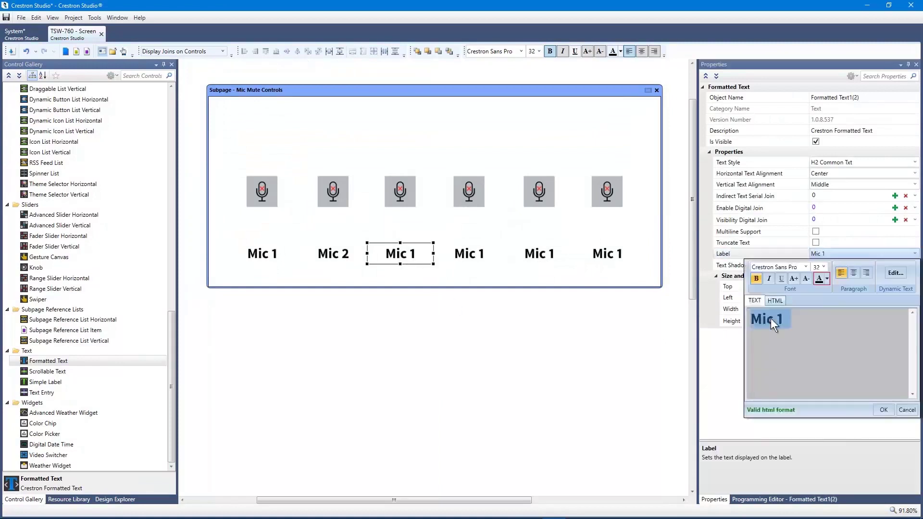
pyautogui.click(834, 256)
pyautogui.click(818, 329)
pyautogui.press('BackSpace')
pyautogui.write('3')
pyautogui.click(883, 409)
# - Change the text of the label under the fourth microphone button to "Mic 4"
pyautogui.click(470, 254)
pyautogui.click(835, 255)
pyautogui.click(792, 327)
pyautogui.write('4')
pyautogui.click(883, 410)
# - Change the text of the label under the fifth microphone button to "Mic 5"
pyautogui.click(539, 254)
pyautogui.click(834, 256)
pyautogui.click(792, 327)
pyautogui.press('BackSpace')
pyautogui.write('5')
pyautogui.click(883, 409)
# - Change the text of the label under the sixth microphone button to "Mic 6"
pyautogui.click(603, 255)
pyautogui.click(834, 256)
pyautogui.click(791, 327)
pyautogui.press('BackSpace')
pyautogui.write('6')
pyautogui.click(883, 410)
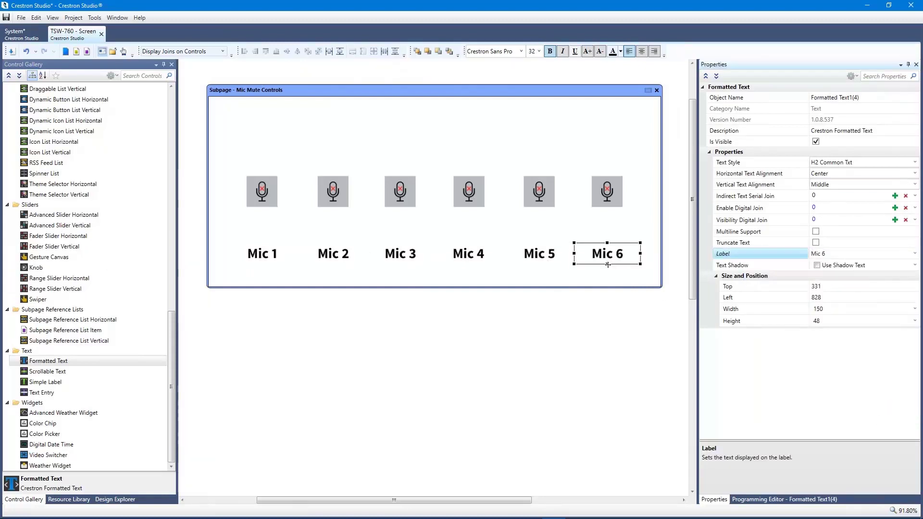
# - Select all six microphone buttons with their labels and nudge them up together so the group sits nearer the subpage's middle
pyautogui.click(228, 120)
pyautogui.moveTo(227, 120); pyautogui.dragTo(645, 268)
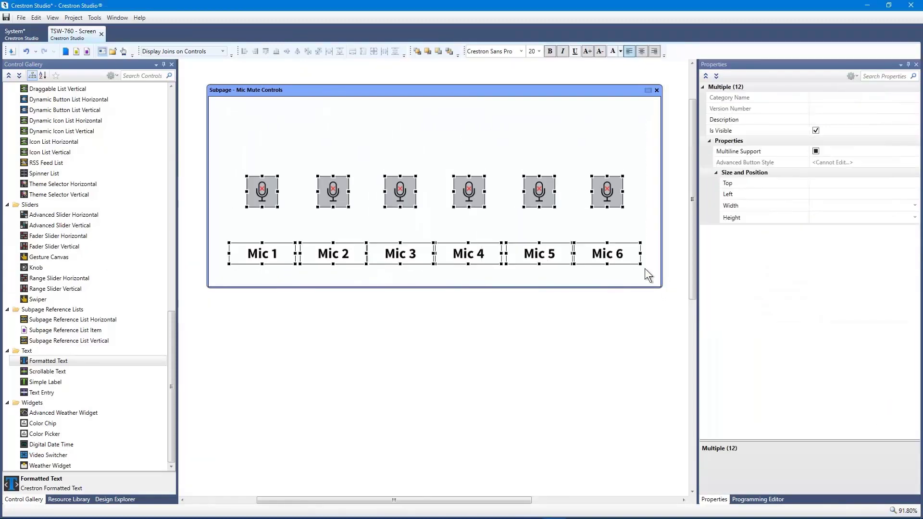
pyautogui.press('Up')
pyautogui.press('Up')
pyautogui.press('Up')
pyautogui.press('Up')
pyautogui.press('Up')
pyautogui.press('Up')
pyautogui.press('Up')
pyautogui.press('Up')
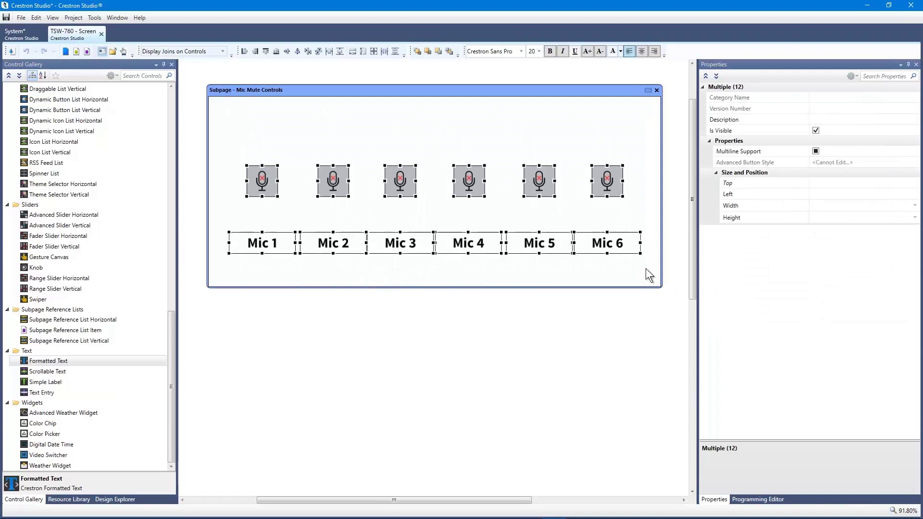
pyautogui.press('Up')
pyautogui.press('Up')
pyautogui.press('Up')
pyautogui.press('Up')
pyautogui.press('Up')
pyautogui.press('Up')
pyautogui.press('Up')
pyautogui.press('Up')
pyautogui.press('Up')
pyautogui.press('Up')
pyautogui.press('Up')
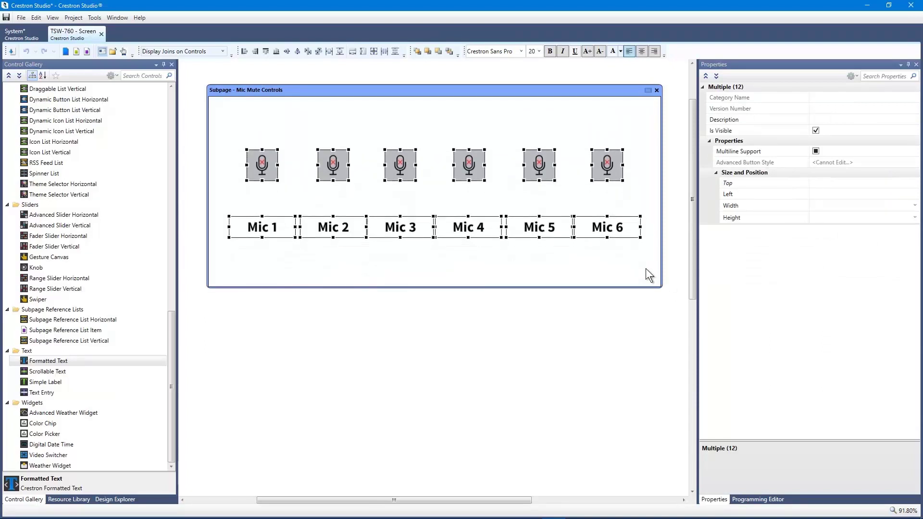
# - Assign the next available press digital join to each of the six microphone buttons on the Mic Mute Controls subpage
pyautogui.click(495, 246)
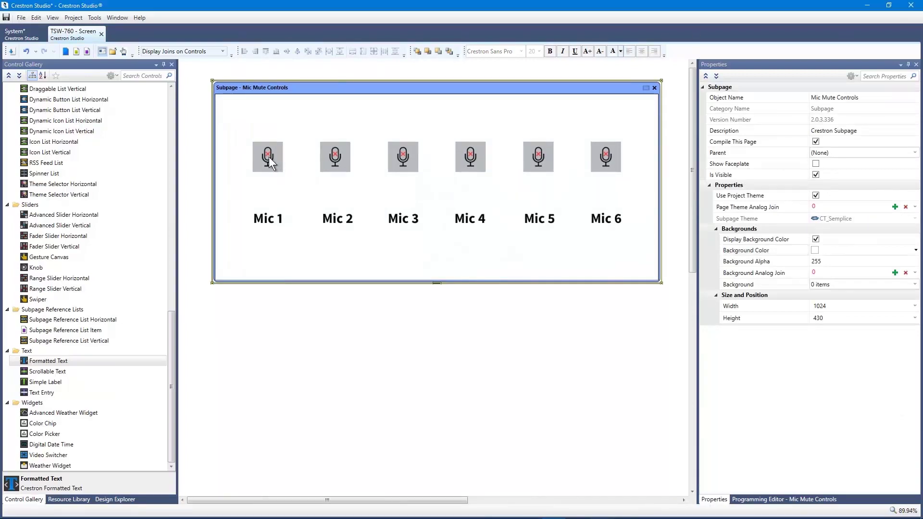
pyautogui.click(267, 156)
pyautogui.click(887, 208)
pyautogui.moveTo(335, 154); pyautogui.dragTo(335, 155)
pyautogui.click(887, 209)
pyautogui.click(407, 162)
pyautogui.click(888, 209)
pyautogui.click(477, 164)
pyautogui.click(886, 208)
pyautogui.click(545, 168)
pyautogui.click(887, 208)
pyautogui.click(613, 170)
pyautogui.click(886, 208)
pyautogui.click(613, 104)
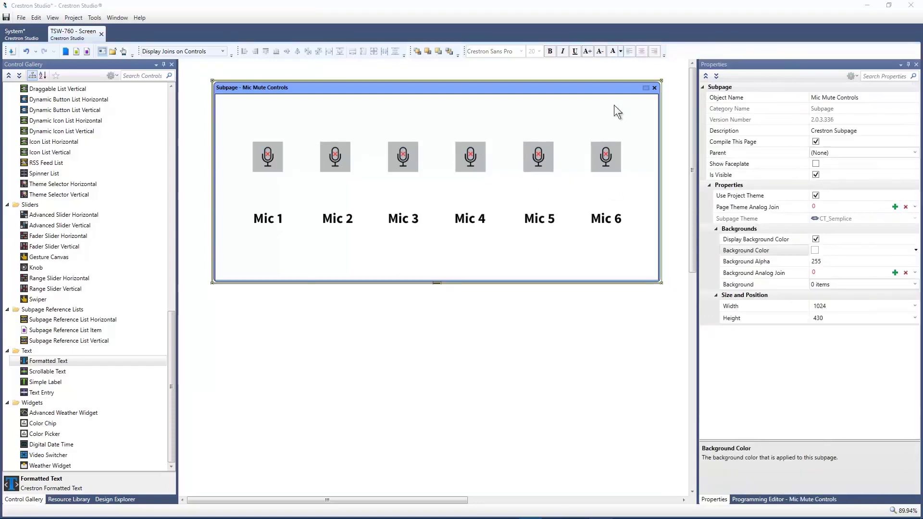
# - Set the button model of the Mic 1 button's press digital join to Toggle in the Programming Editor
pyautogui.click(783, 499)
pyautogui.click(269, 158)
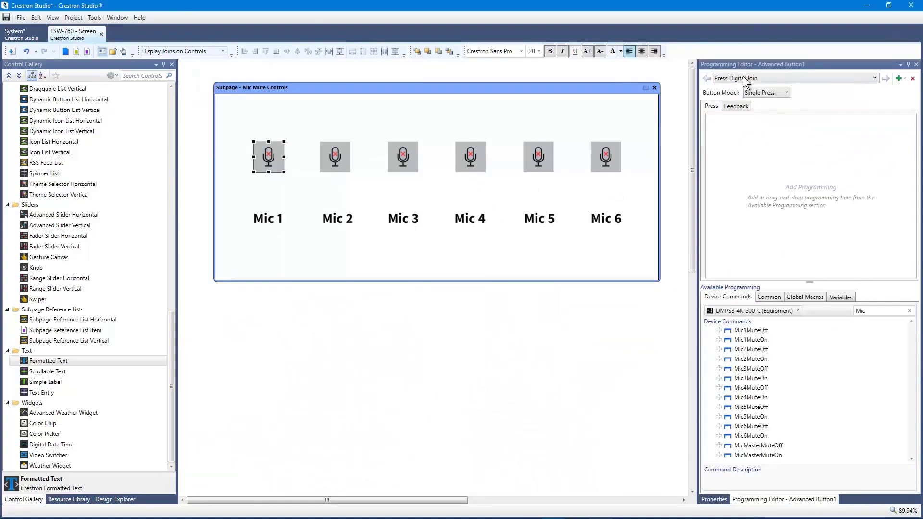
pyautogui.click(717, 92)
pyautogui.click(767, 92)
pyautogui.click(772, 103)
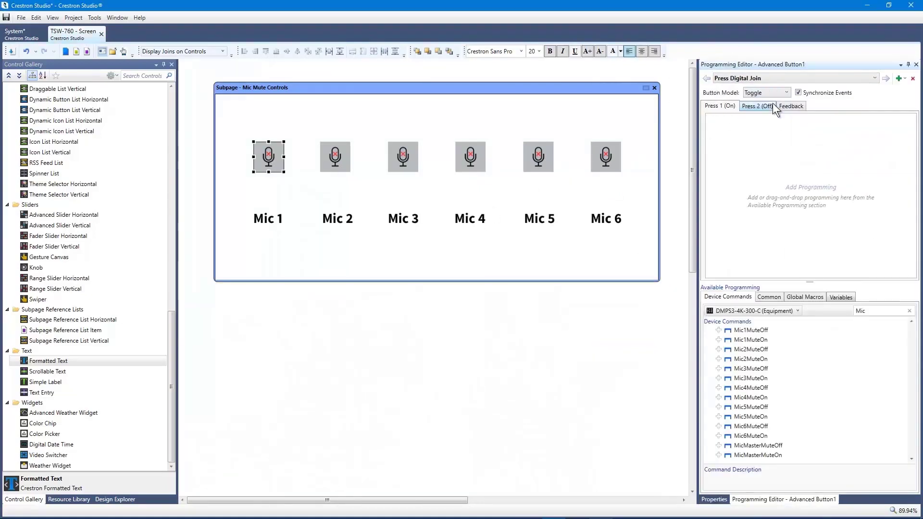
# - Set the button model to Toggle for each of the remaining microphone buttons, Mic 2 through Mic 6
pyautogui.click(337, 159)
pyautogui.click(766, 93)
pyautogui.click(772, 103)
pyautogui.click(402, 157)
pyautogui.click(767, 92)
pyautogui.click(772, 103)
pyautogui.click(469, 157)
pyautogui.click(767, 93)
pyautogui.click(772, 103)
pyautogui.click(538, 157)
pyautogui.click(767, 93)
pyautogui.click(772, 103)
pyautogui.click(606, 157)
pyautogui.click(766, 92)
pyautogui.click(755, 104)
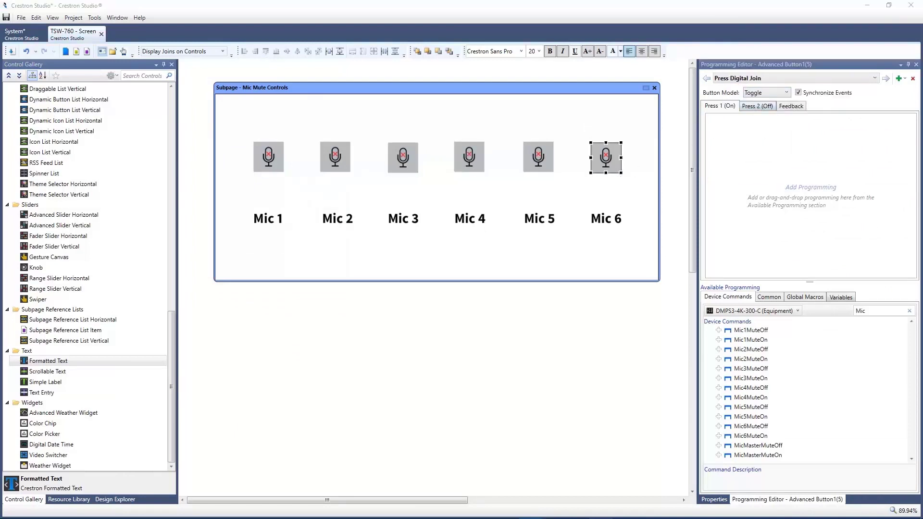
# - Program the Mic 1 button with Mic1MuteOn for Press 1 (On) and Mic1MuteOff for Press 2 (Off)
pyautogui.click(275, 161)
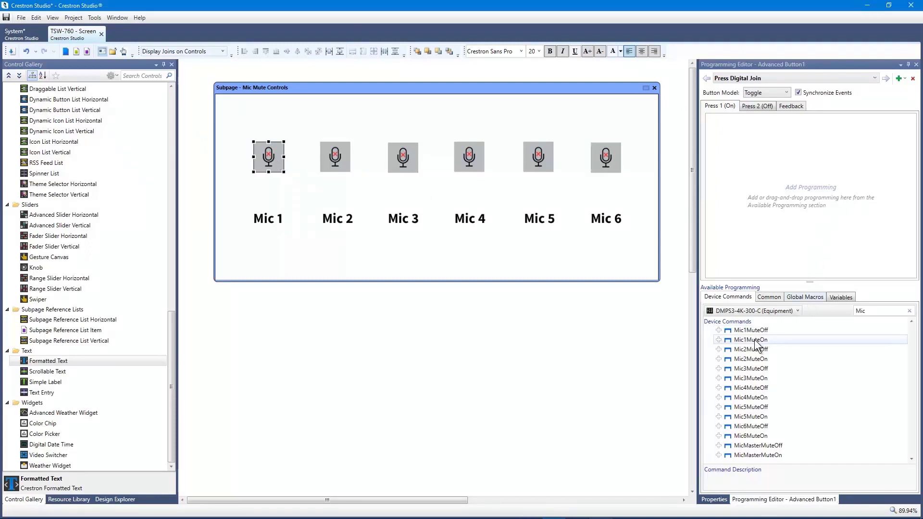
pyautogui.click(755, 340)
pyautogui.click(718, 340)
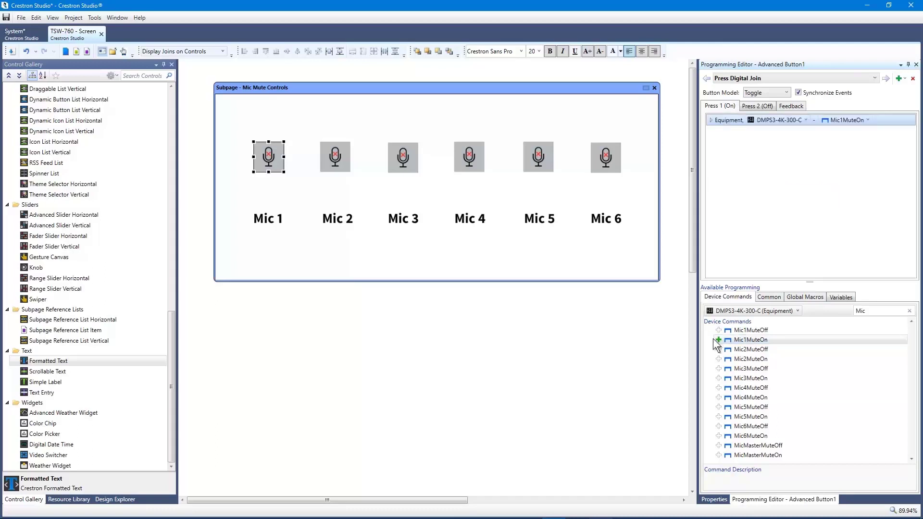
pyautogui.click(757, 107)
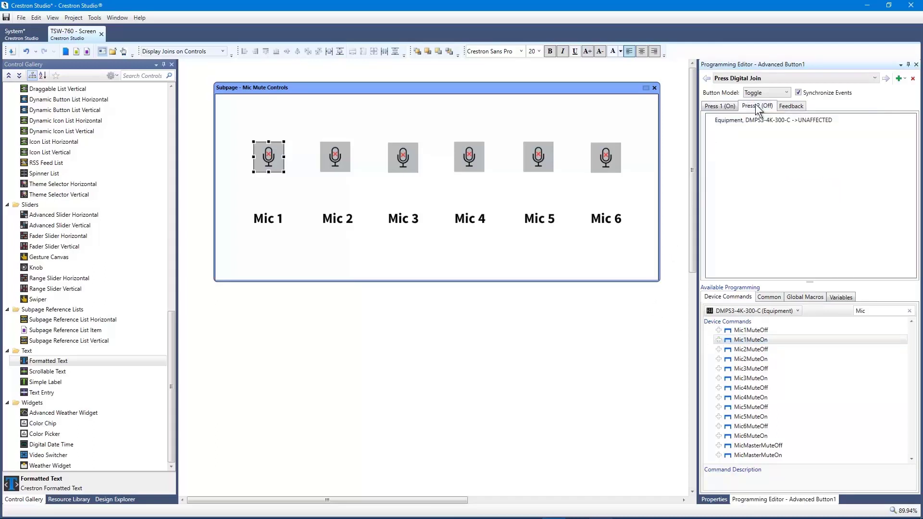
pyautogui.click(718, 331)
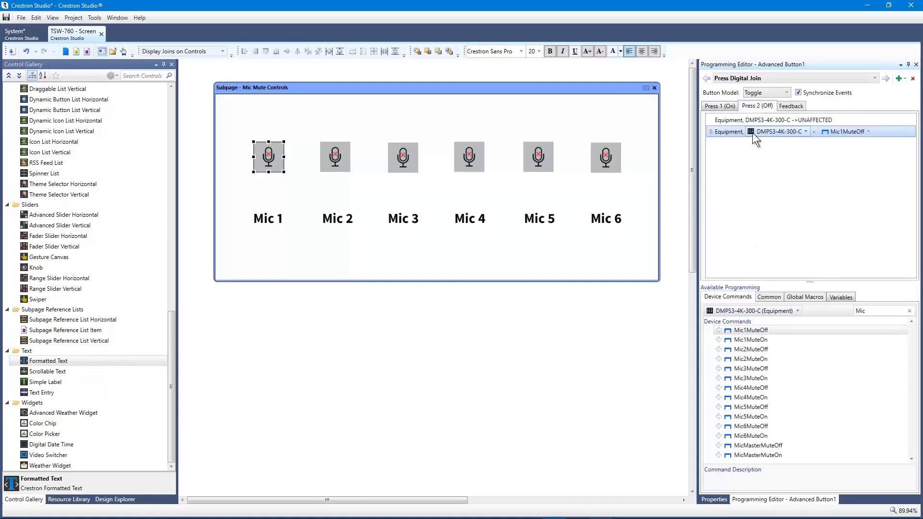
# - Set the Mic 1 button's feedback to Device, using the DMPS3-4K-300-C source state Mic1MuteOn_F
pyautogui.click(793, 106)
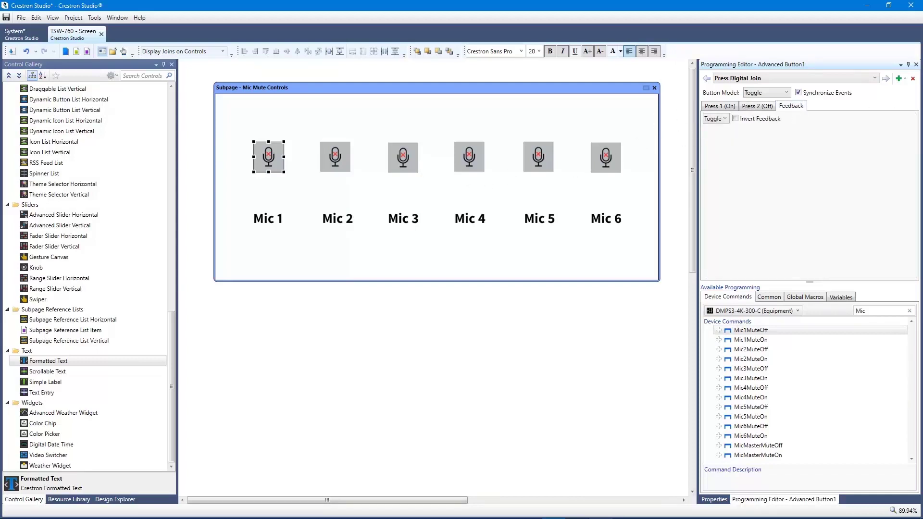
pyautogui.click(720, 119)
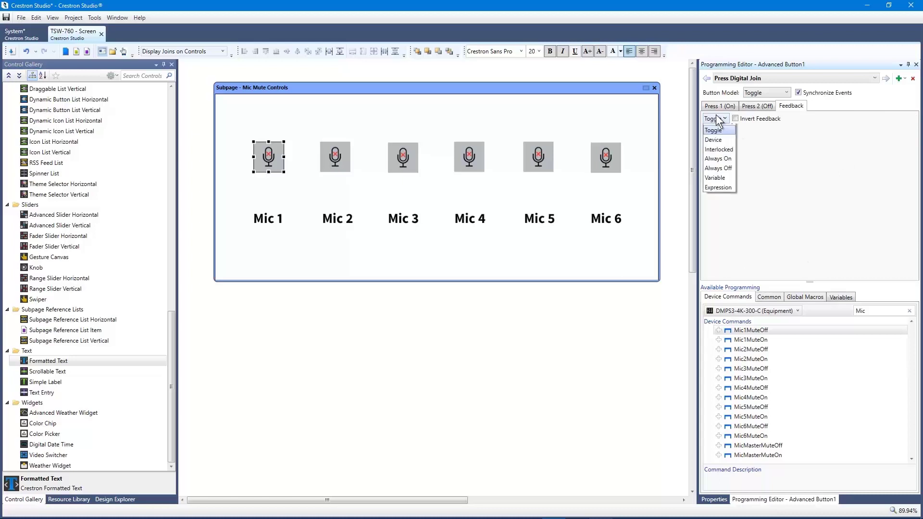
pyautogui.click(714, 149)
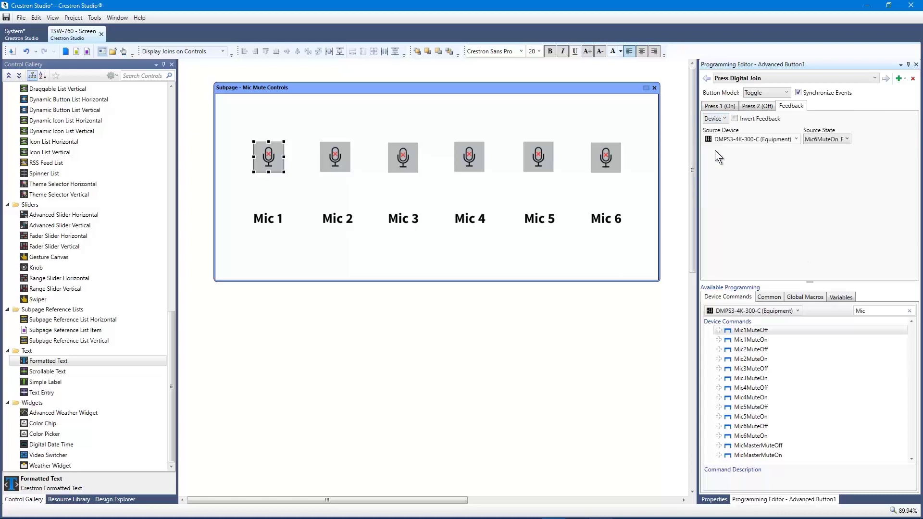
pyautogui.click(837, 142)
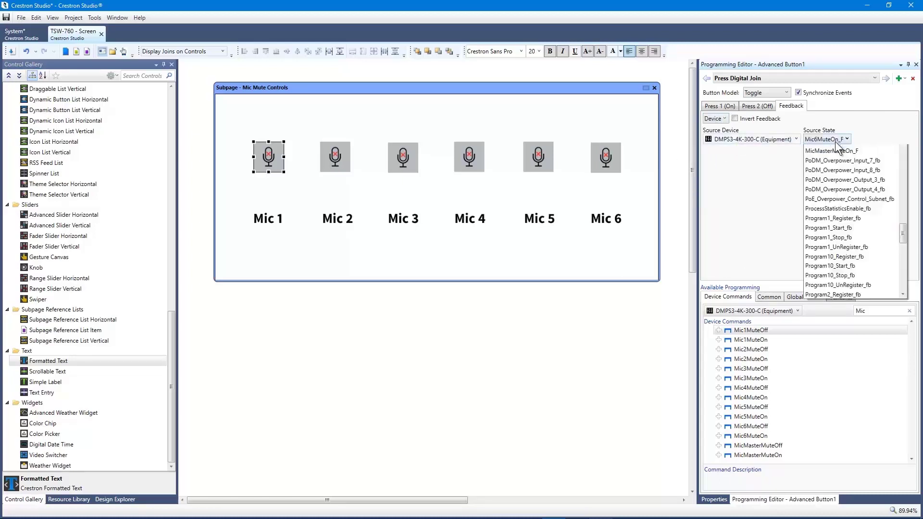
pyautogui.moveTo(901, 249); pyautogui.dragTo(904, 226)
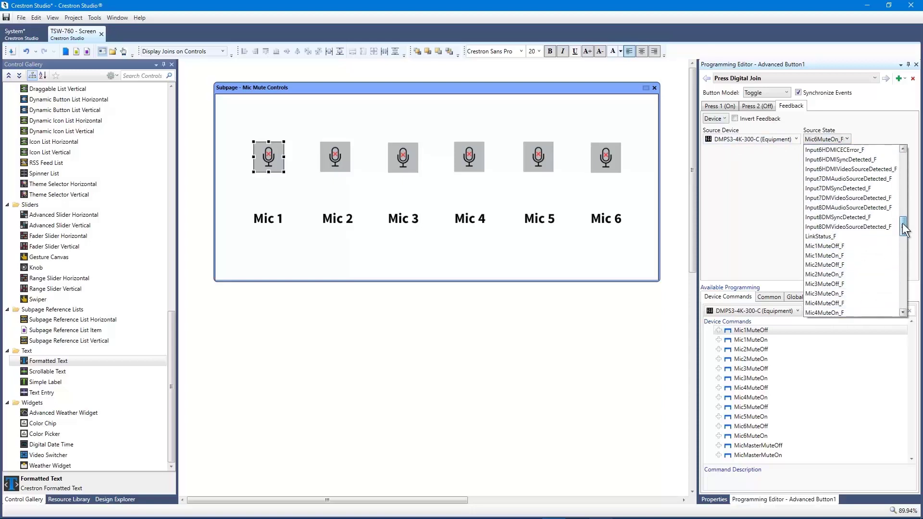
pyautogui.click(846, 255)
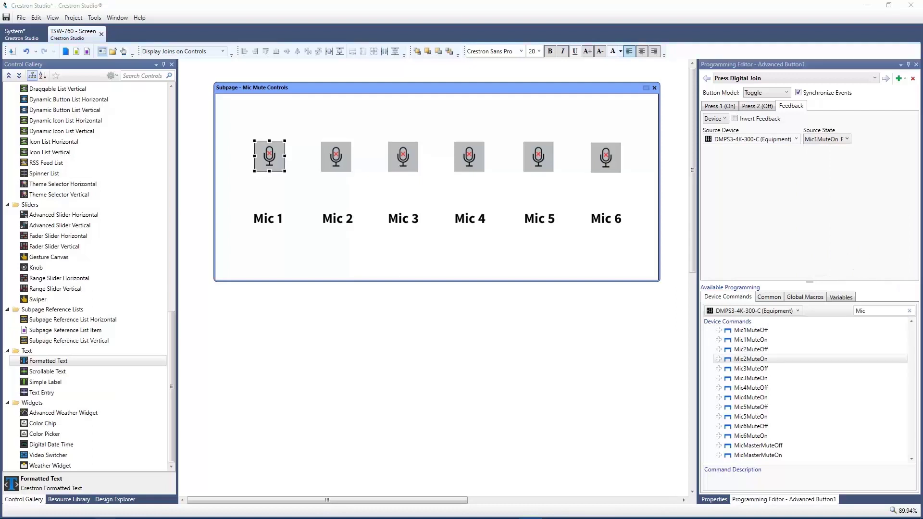
# - Open the Press 1 (On) programming of the Mic 2 button
pyautogui.click(336, 162)
pyautogui.click(721, 106)
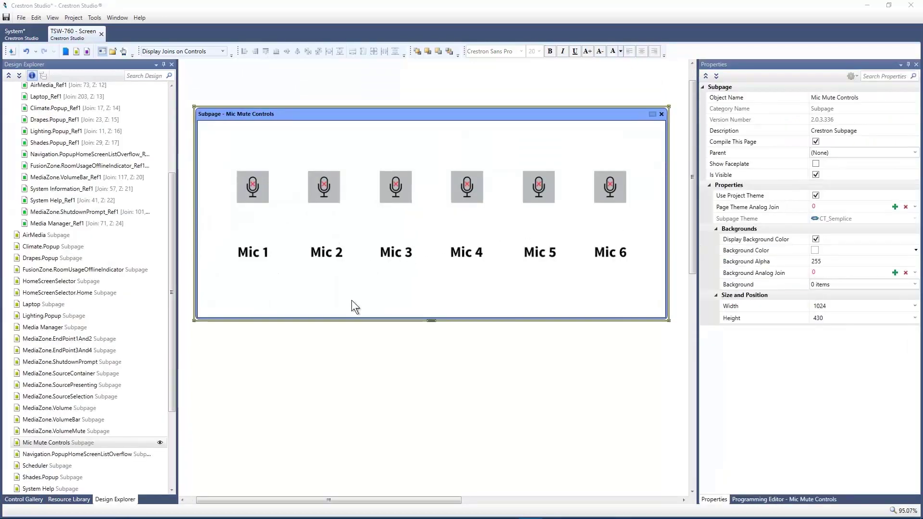
# - Add the Mic Mute Controls subpage to the Home page and show that page over the subpage in the workspace
pyautogui.click(345, 355)
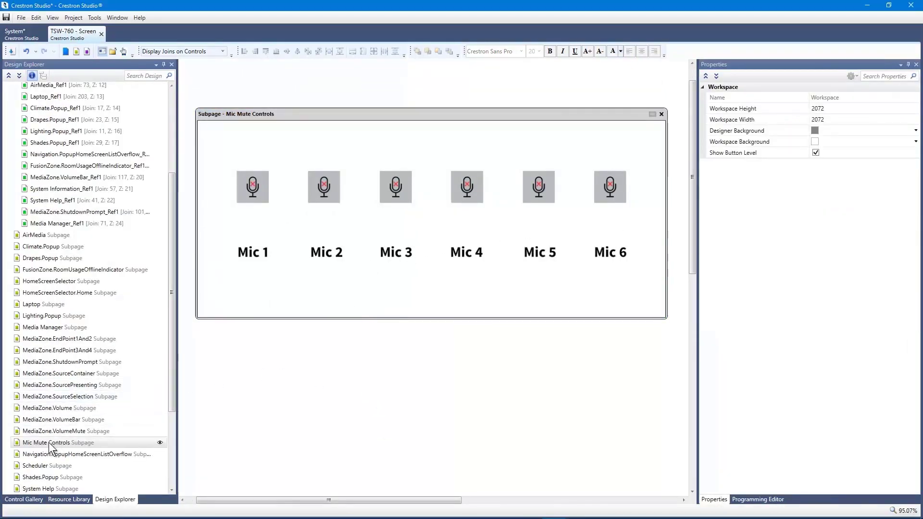
pyautogui.moveTo(50, 443); pyautogui.dragTo(30, 101)
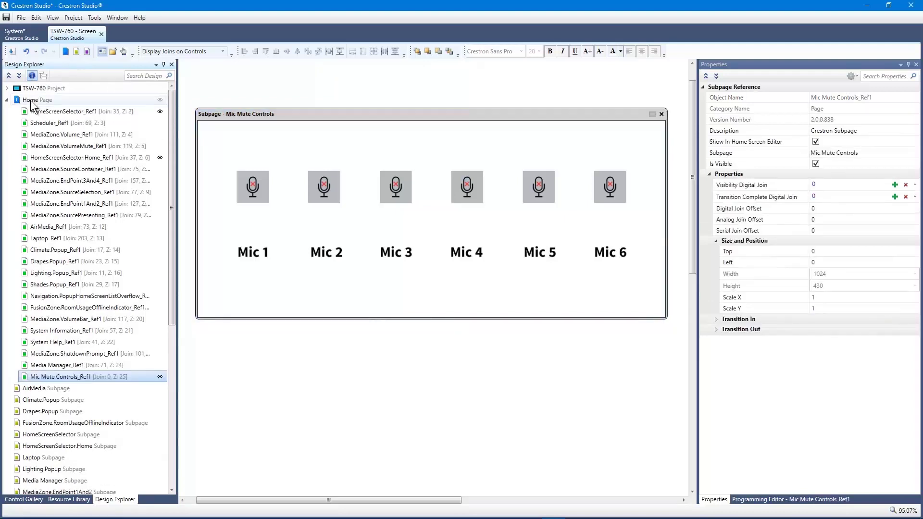
pyautogui.click(160, 101)
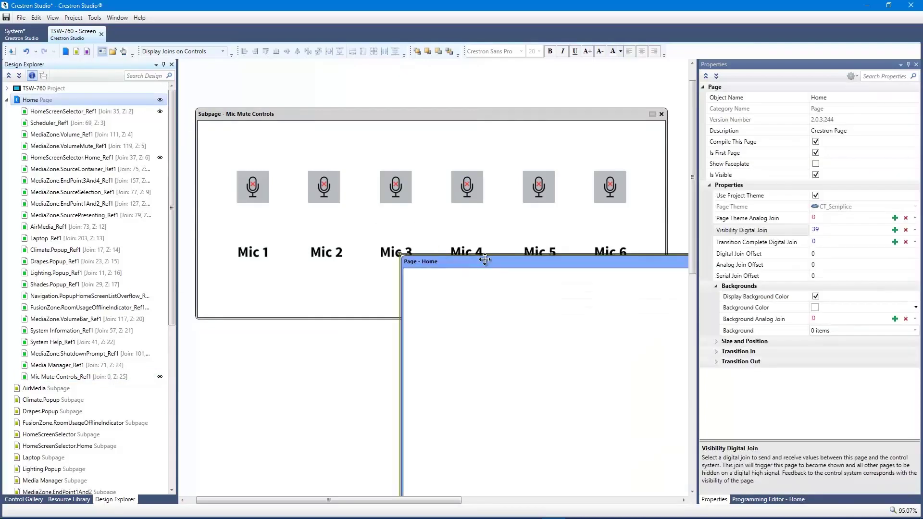
pyautogui.moveTo(483, 262); pyautogui.dragTo(273, 124)
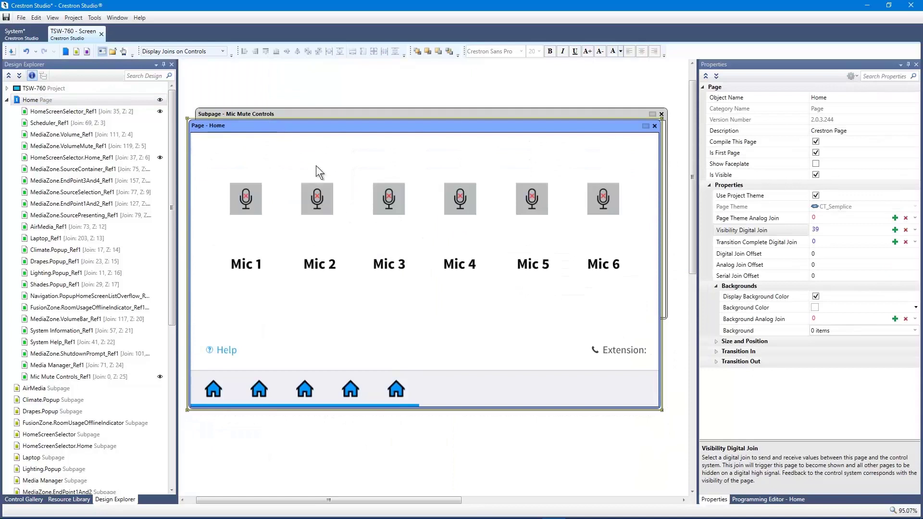
# - Move the Mic Mute Controls subpage on the Home page to Top 29 and assign it visibility digital join 16
pyautogui.click(353, 191)
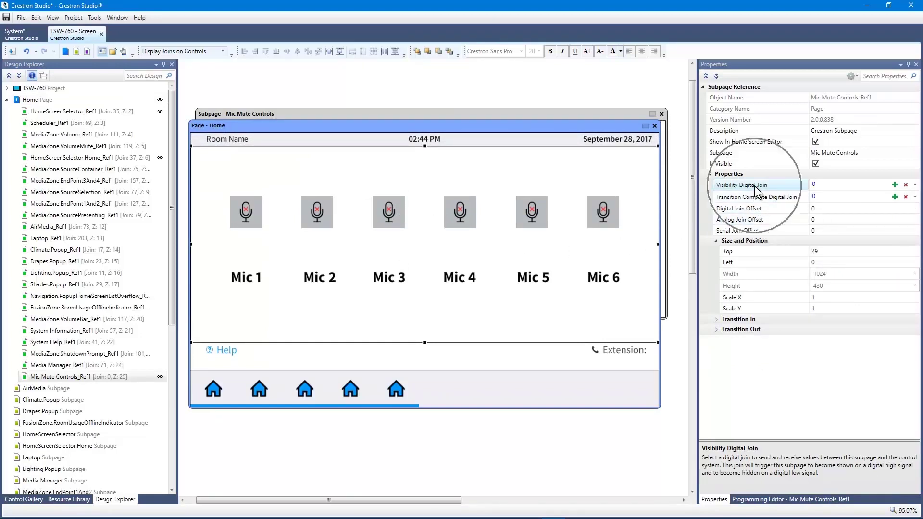
pyautogui.click(895, 185)
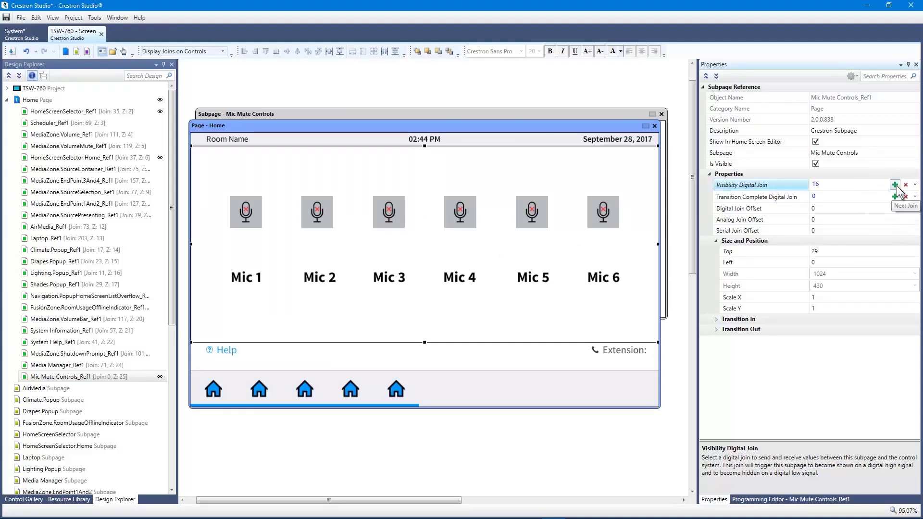
# - Add the Mic Mute Controls subpage to the selected home screen items of the TSW-760 touch screen in System Designer
pyautogui.click(21, 30)
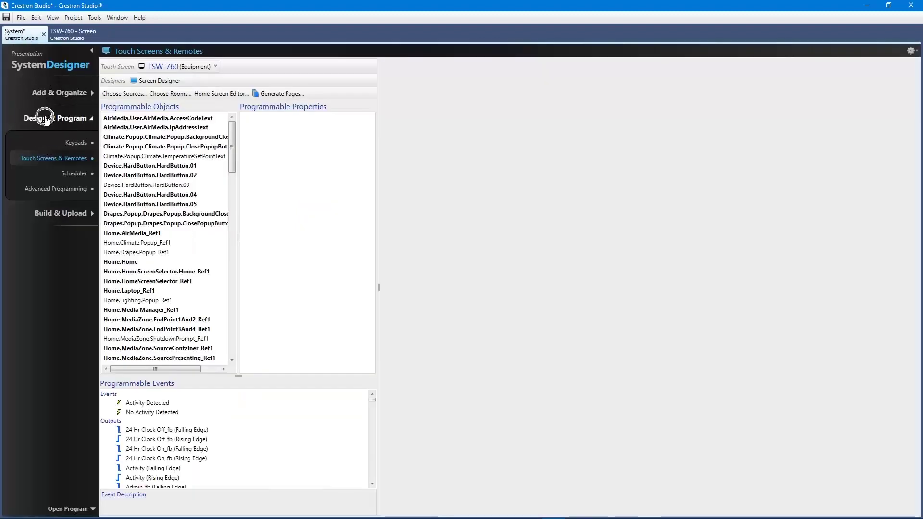
pyautogui.click(54, 159)
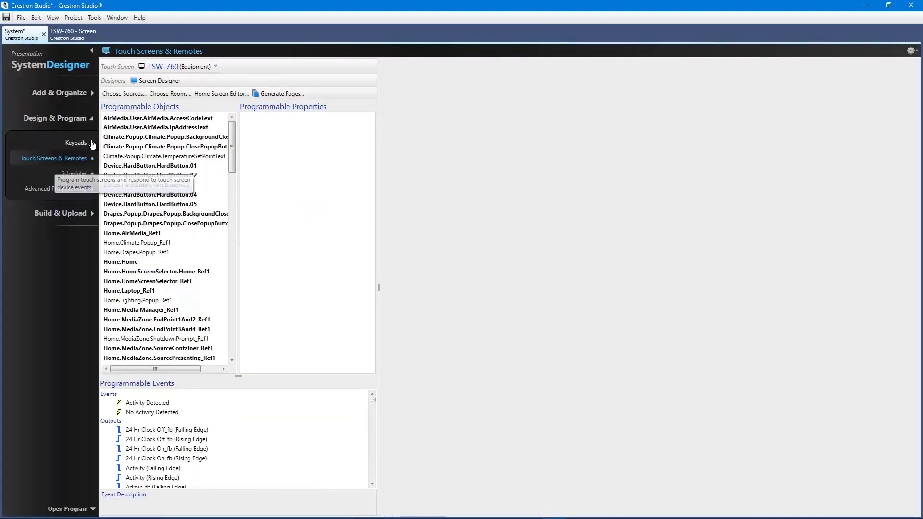
pyautogui.click(207, 92)
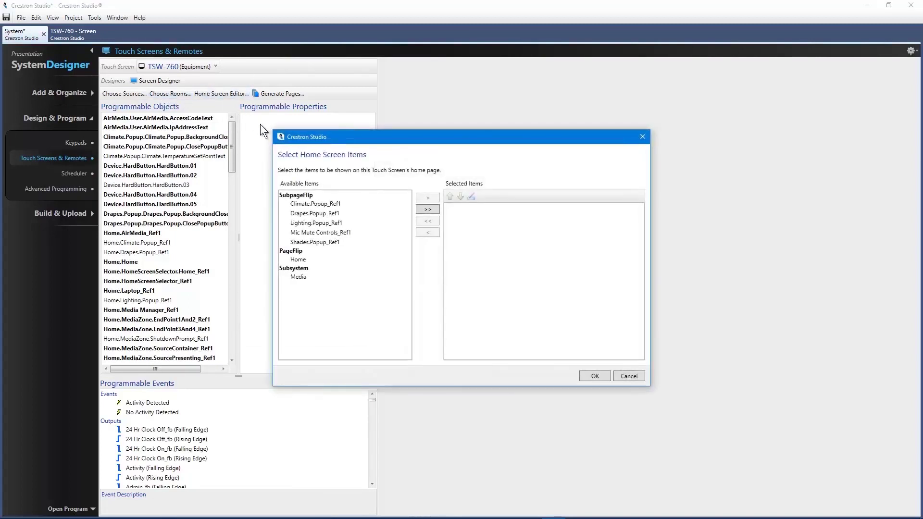
pyautogui.click(343, 232)
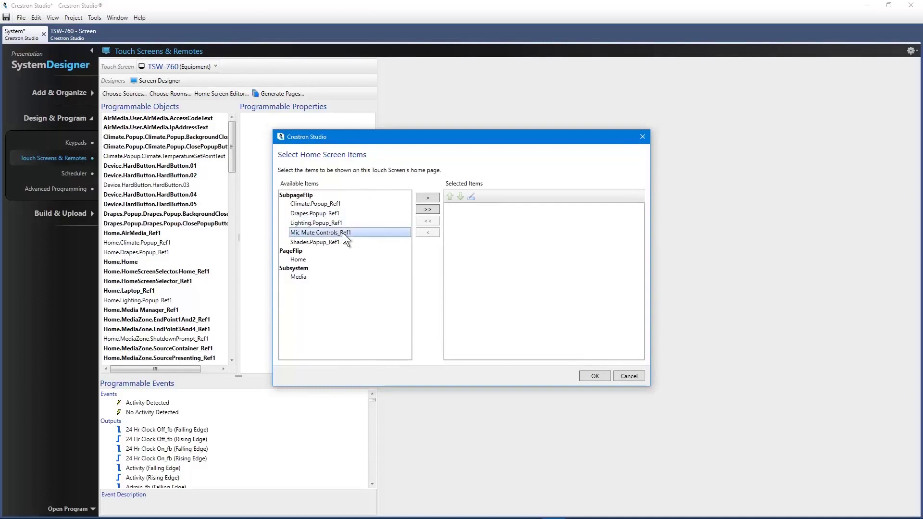
pyautogui.click(431, 199)
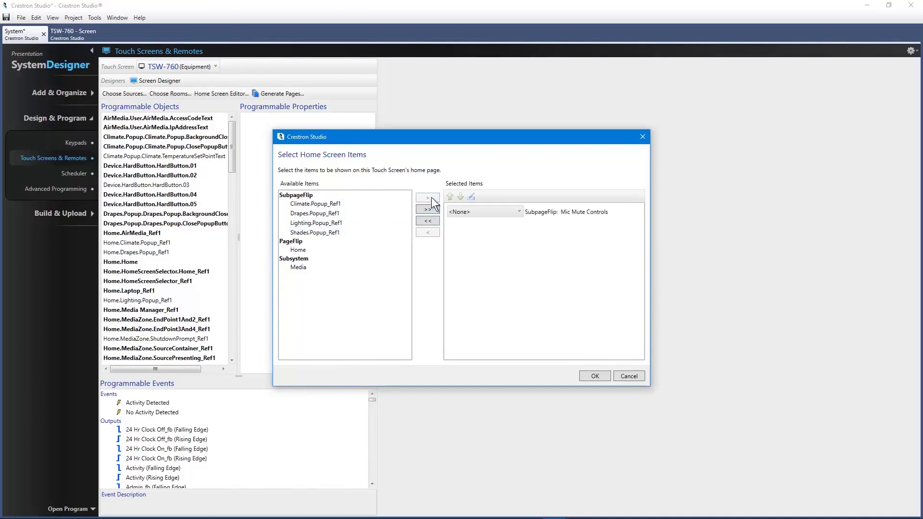
# - Give the Mic Mute Controls home screen item the Mic icon and accept the home screen selection
pyautogui.click(483, 210)
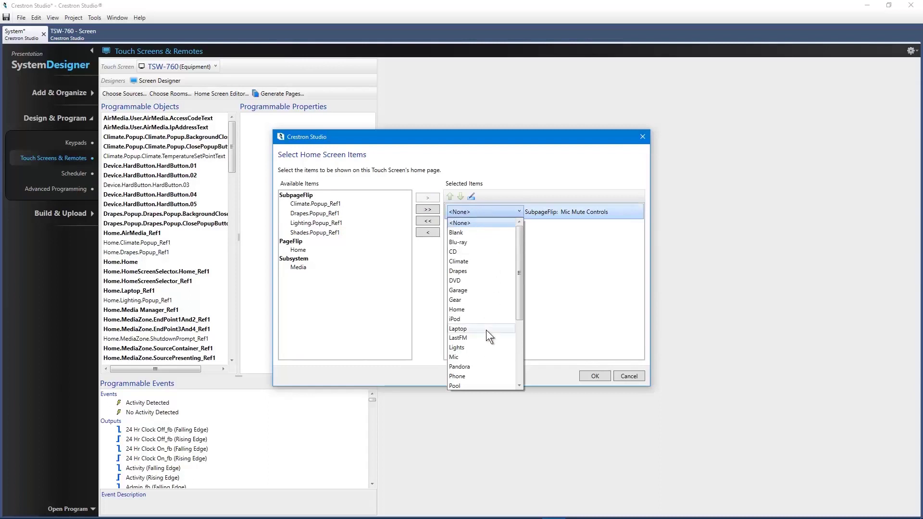
pyautogui.click(489, 355)
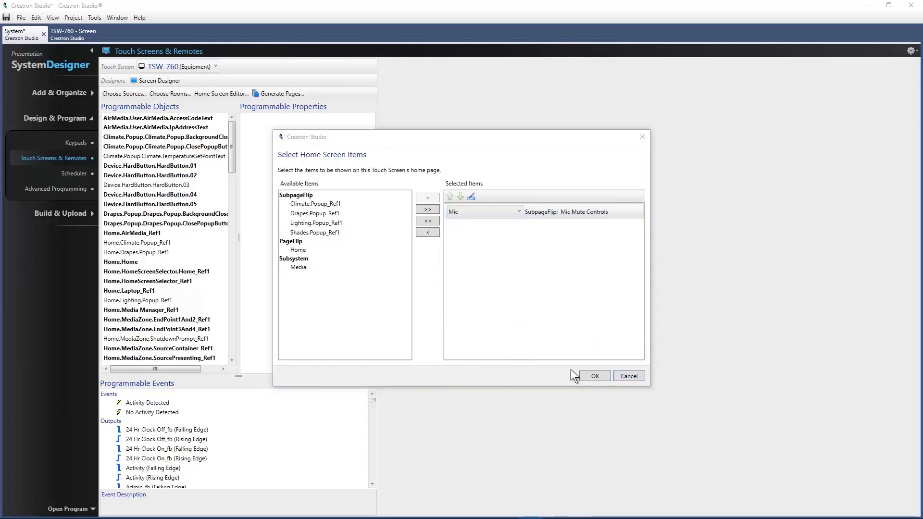
pyautogui.click(599, 376)
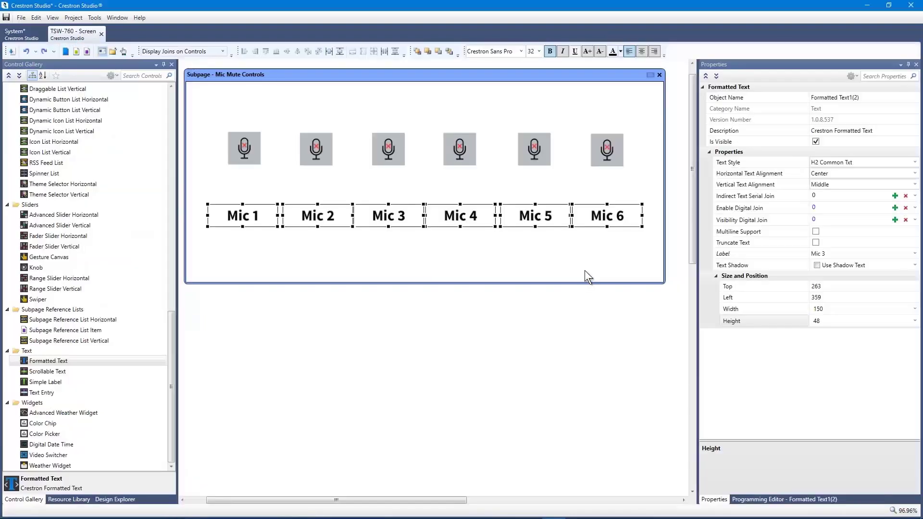
# - Set the font size of all six microphone labels on the Mic Mute Controls subpage to 20
pyautogui.click(583, 274)
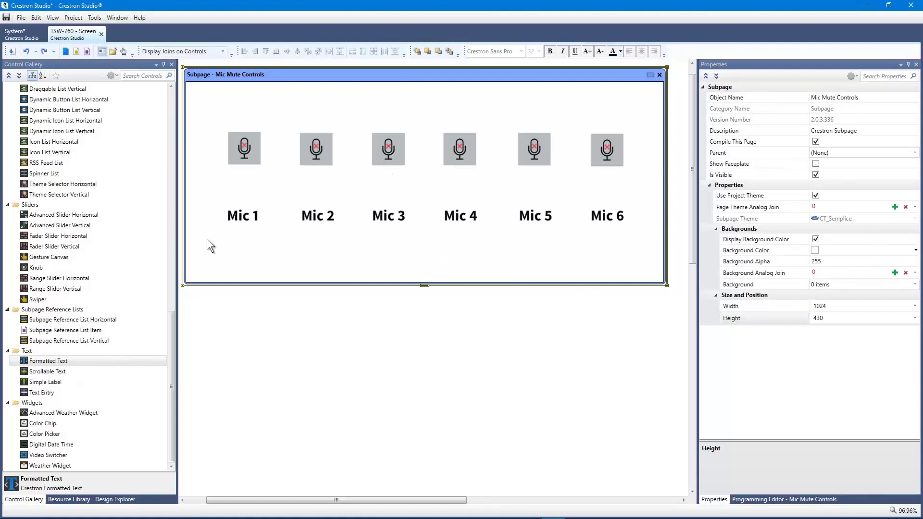
pyautogui.moveTo(215, 251); pyautogui.dragTo(635, 195)
pyautogui.click(539, 51)
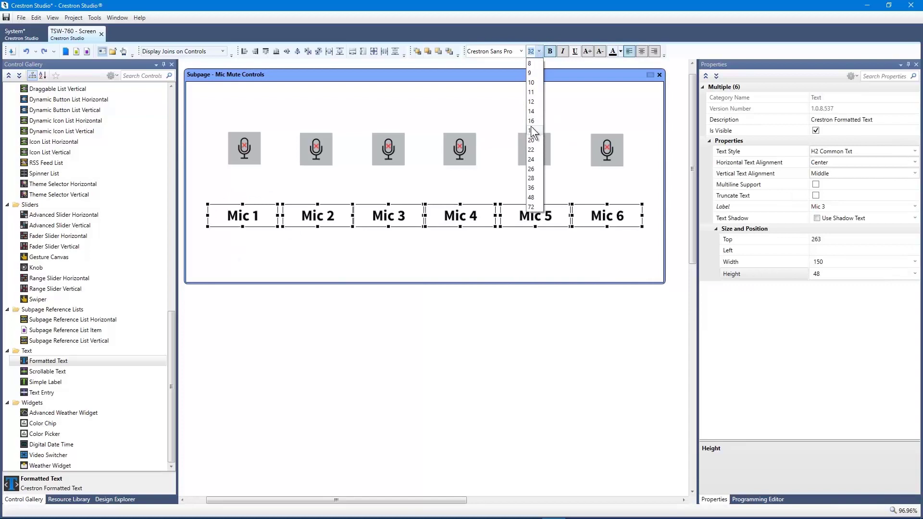
pyautogui.click(531, 126)
pyautogui.click(538, 51)
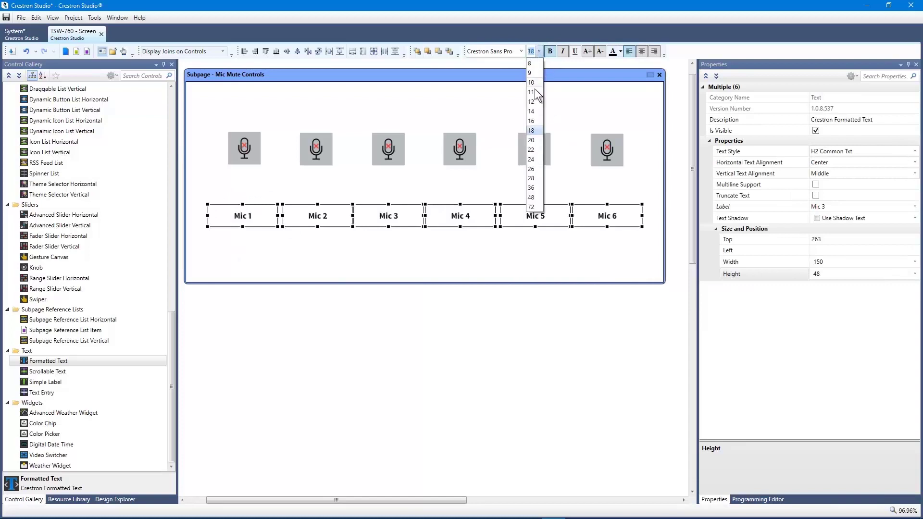
pyautogui.click(534, 139)
pyautogui.click(470, 89)
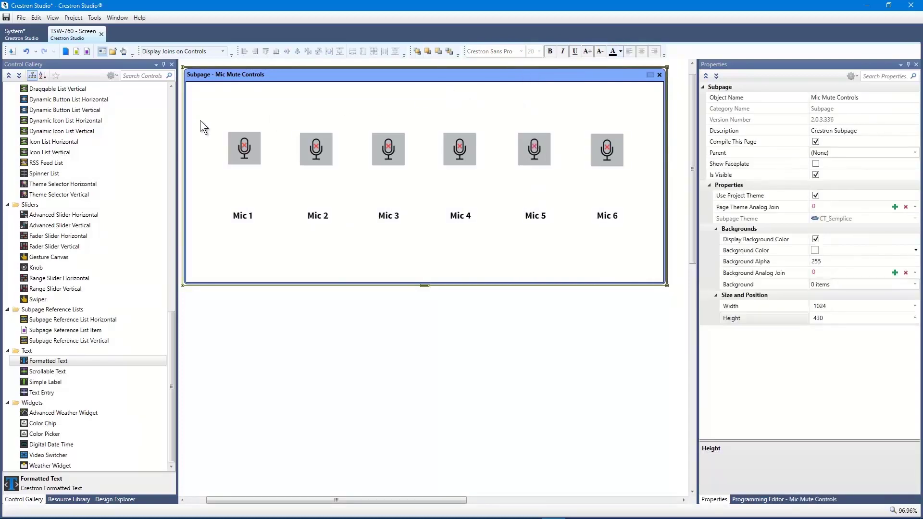
# - Resize all six microphone buttons on the Mic Mute Controls subpage to 120 by 120 and centre them as a group horizontally
pyautogui.moveTo(643, 106); pyautogui.dragTo(206, 186)
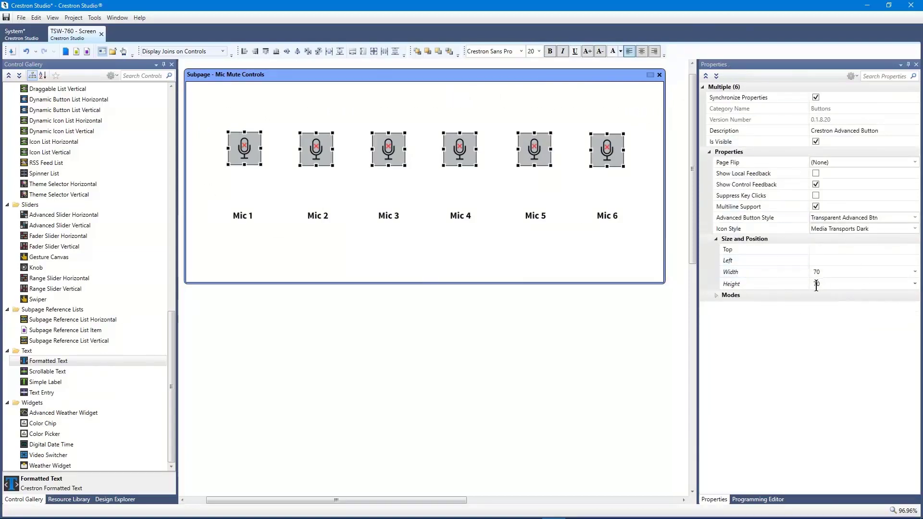
pyautogui.click(914, 272)
pyautogui.write('120')
pyautogui.press('Tab')
pyautogui.write('120')
pyautogui.press('Return')
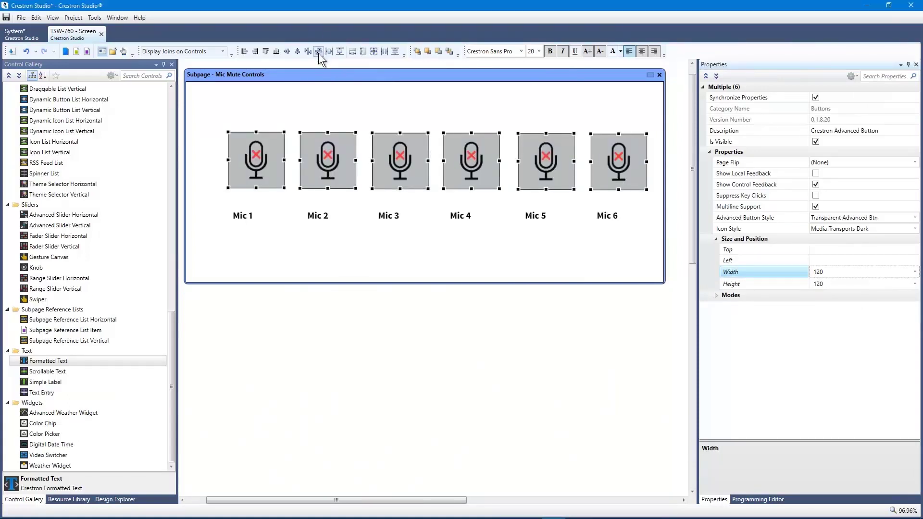
pyautogui.click(331, 55)
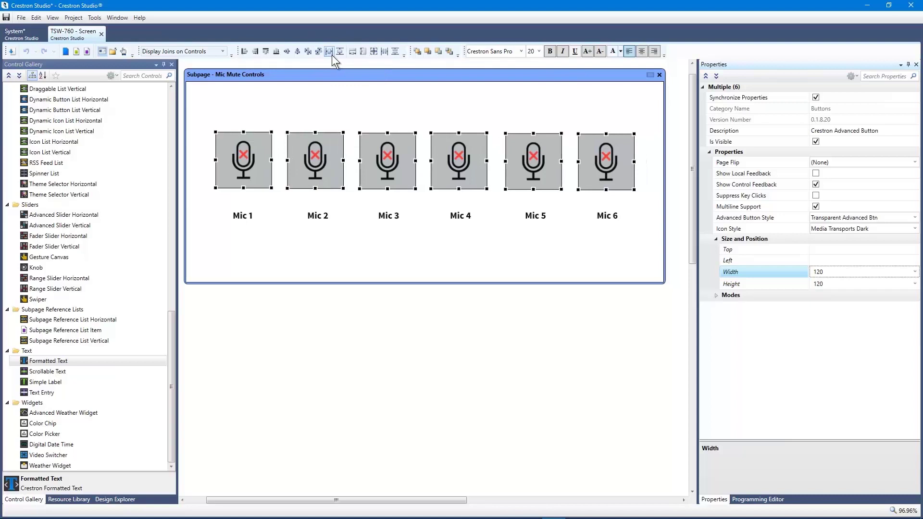
pyautogui.click(296, 319)
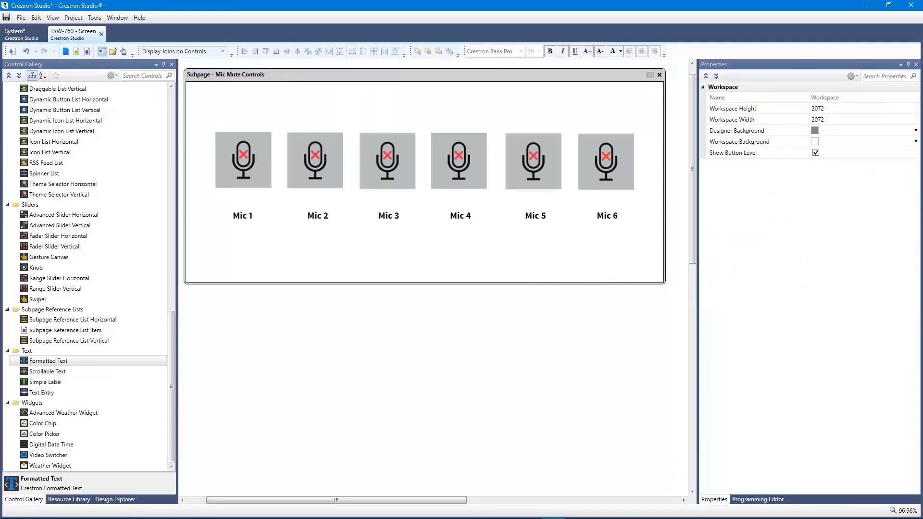
# - Open the Mic Mute Controls subpage from the additional items on the running touch screen's home page
pyautogui.click(364, 201)
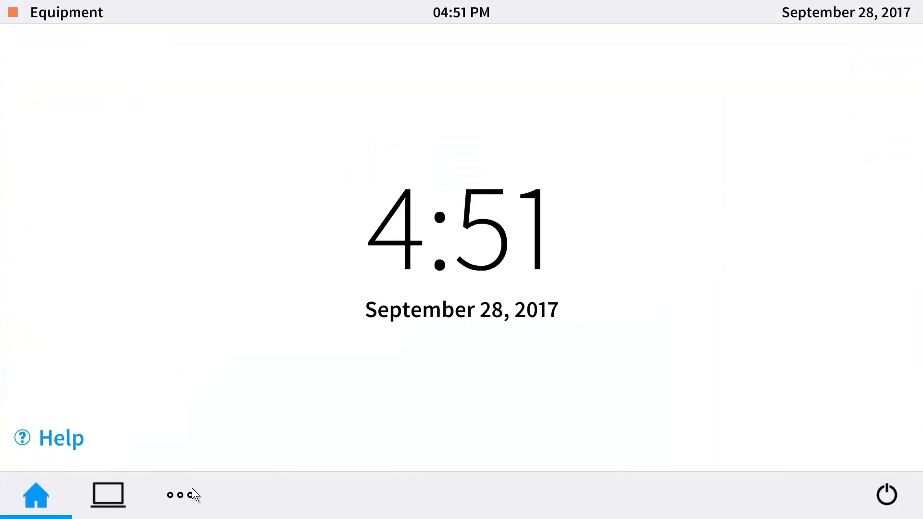
pyautogui.click(174, 489)
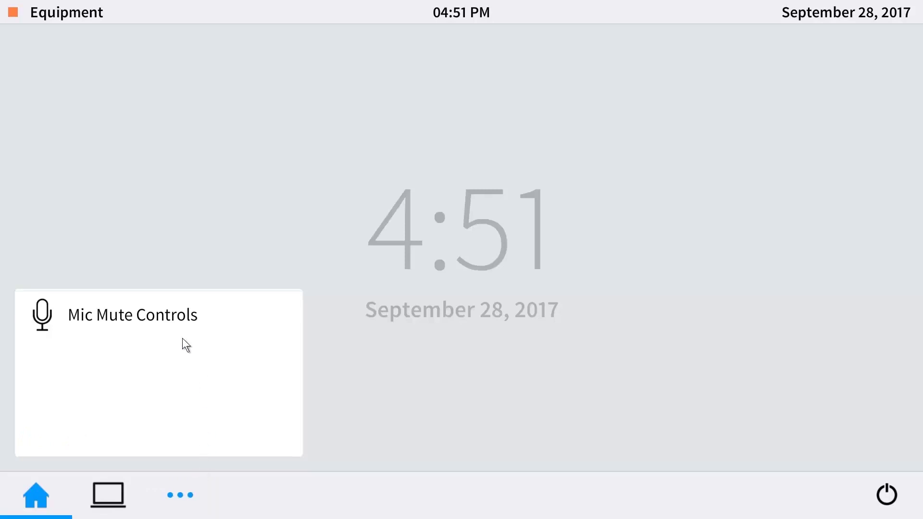
pyautogui.click(148, 319)
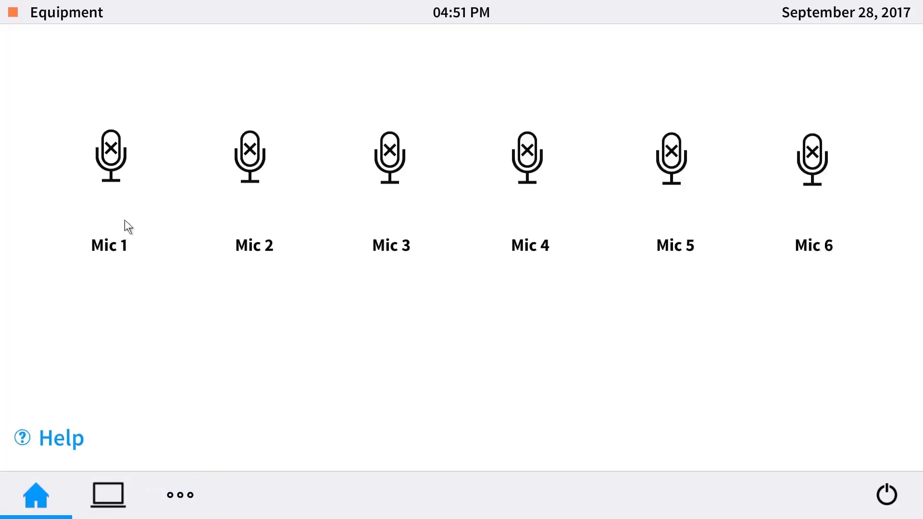
# - Test the mute buttons on the touch screen by muting all six microphones individually
pyautogui.click(115, 146)
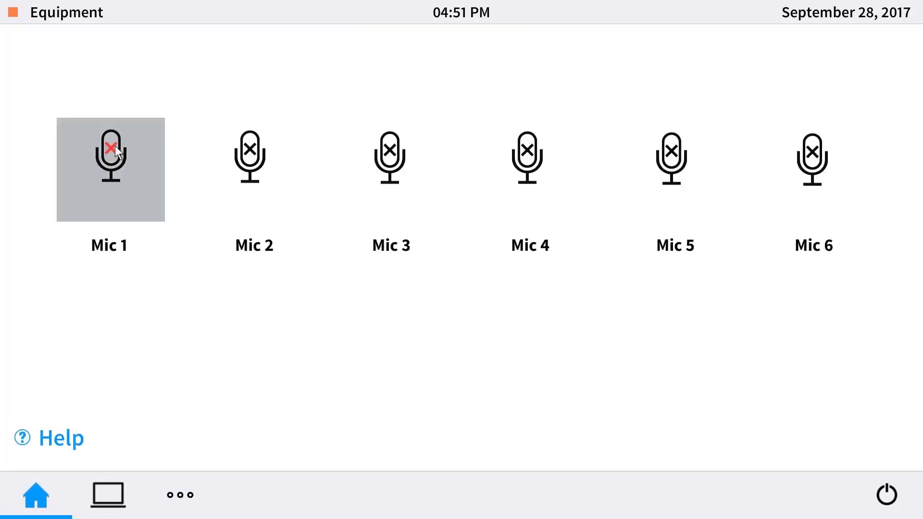
pyautogui.click(396, 142)
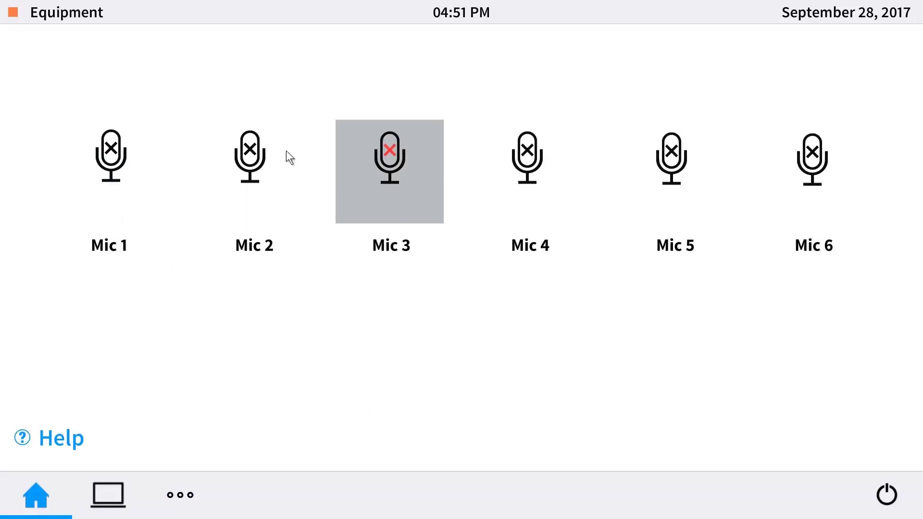
pyautogui.click(269, 148)
pyautogui.click(129, 140)
pyautogui.click(518, 134)
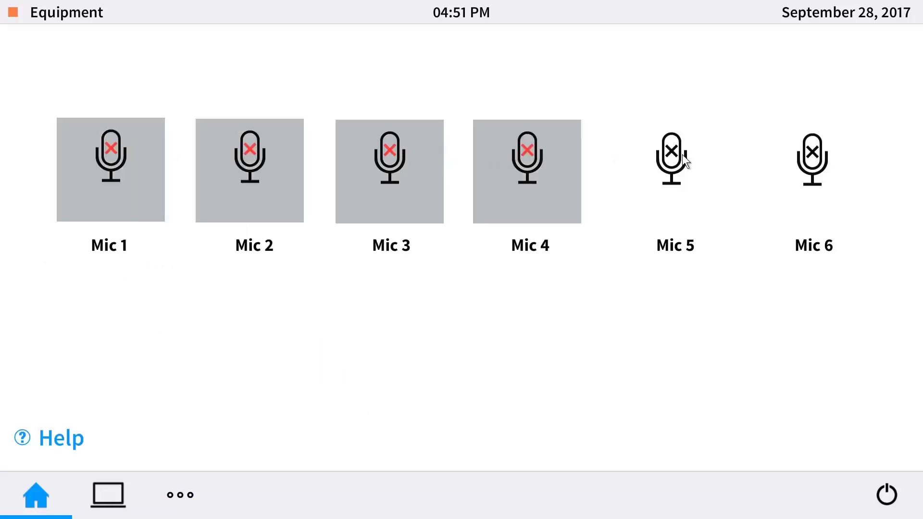
pyautogui.click(682, 154)
pyautogui.click(814, 161)
# - Unmute all six microphones one by one, from Mic 6 back to Mic 1
pyautogui.click(777, 178)
pyautogui.click(673, 177)
pyautogui.click(497, 177)
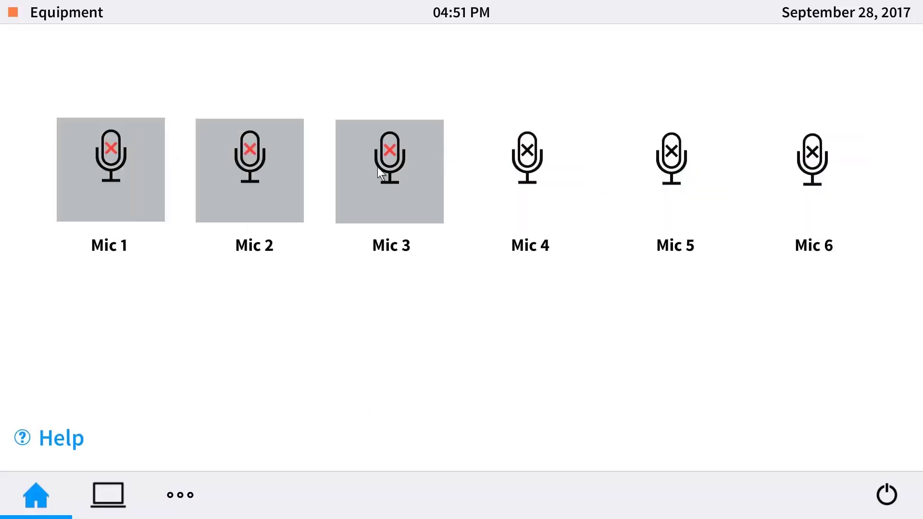
pyautogui.click(377, 166)
pyautogui.click(240, 169)
pyautogui.click(122, 168)
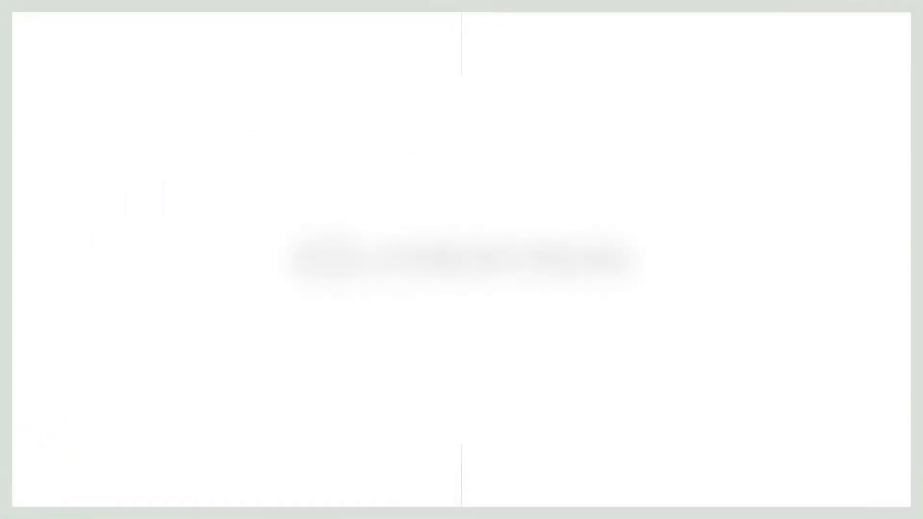